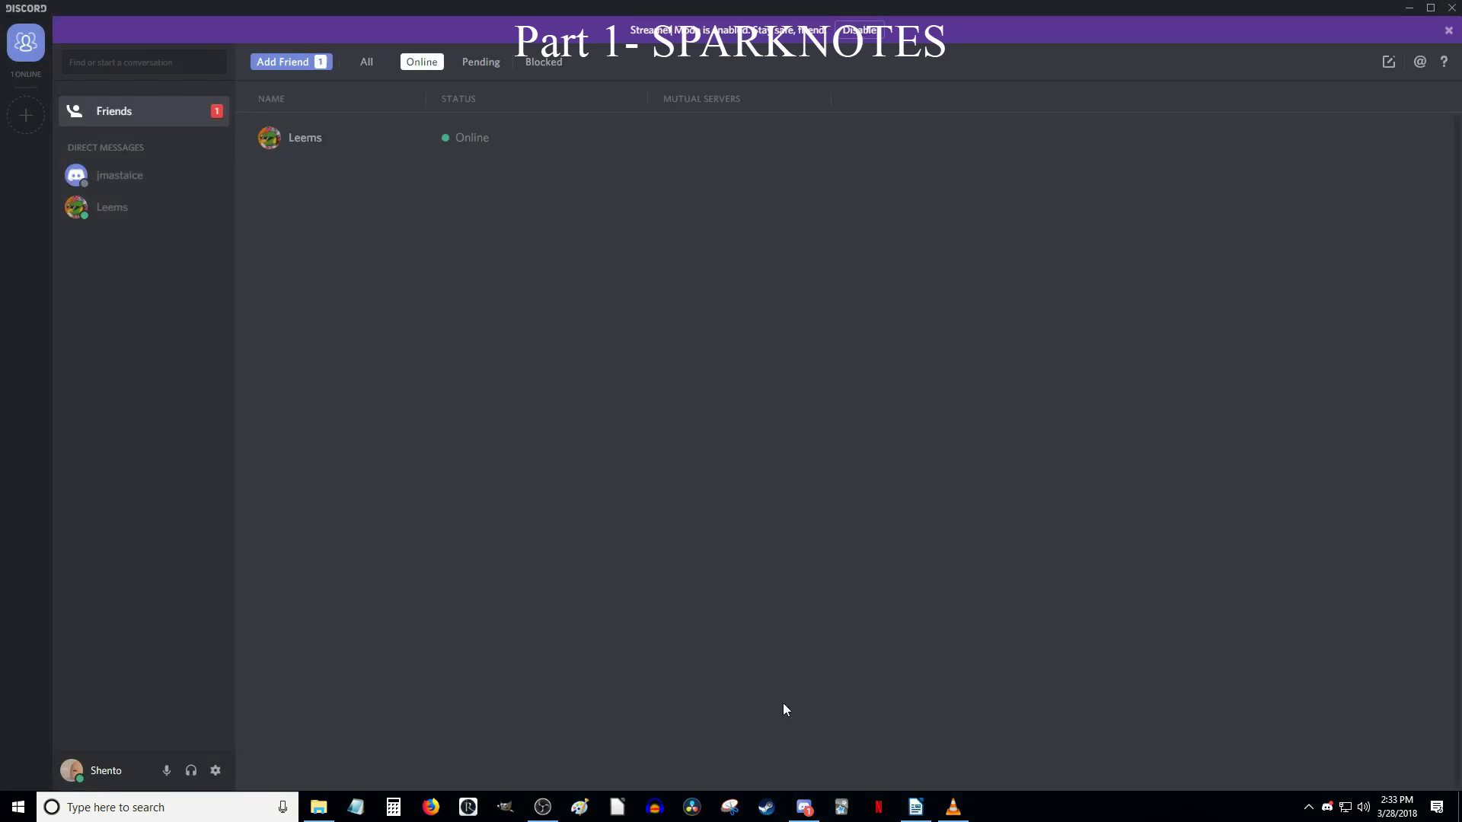
Reset Discord's voice settings from the Voice & Video settings and confirm the reset
{"action": "left_click", "coordinate": [216, 771]}
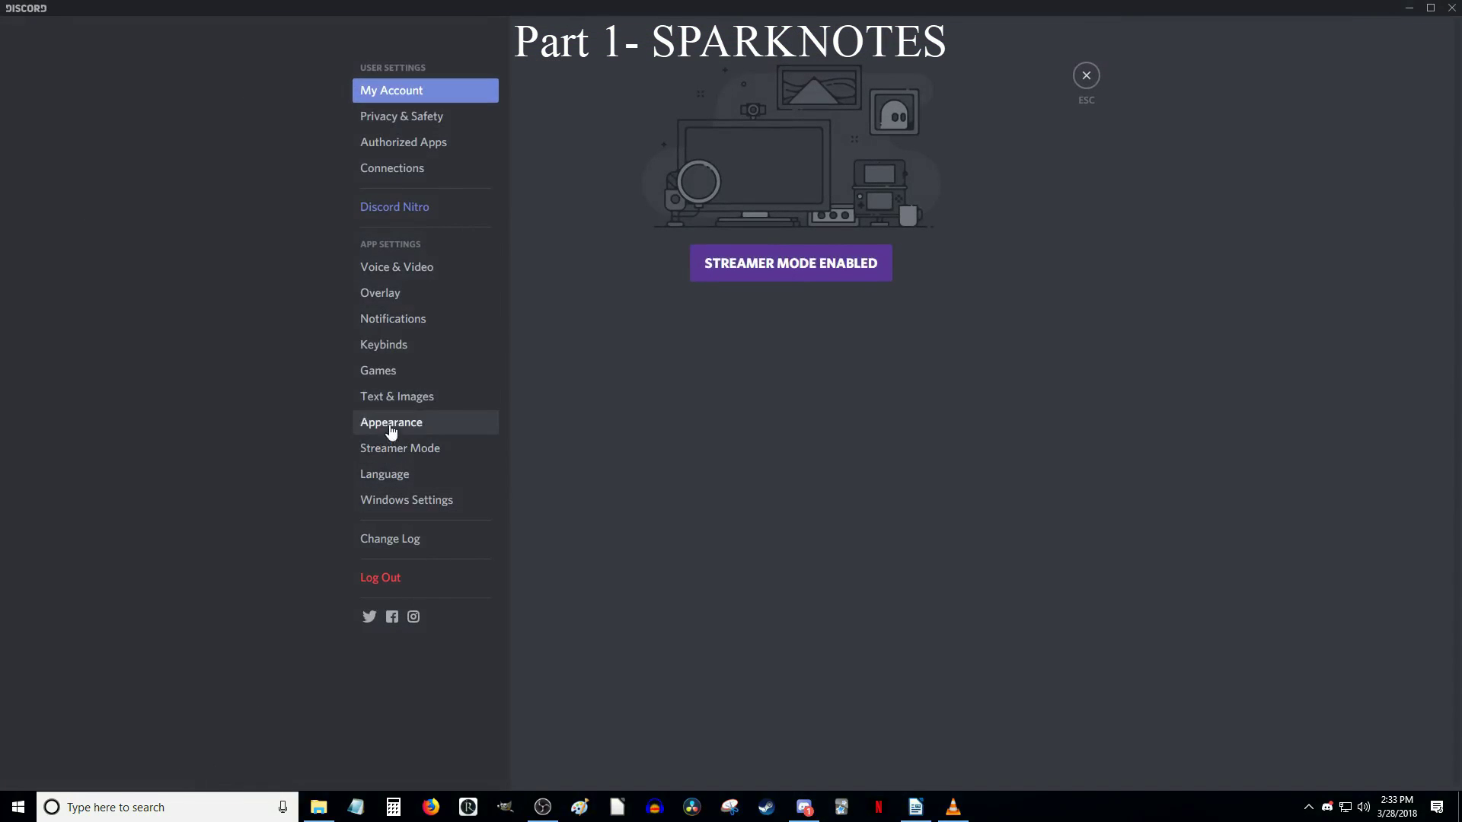
{"action": "left_click", "coordinate": [413, 265]}
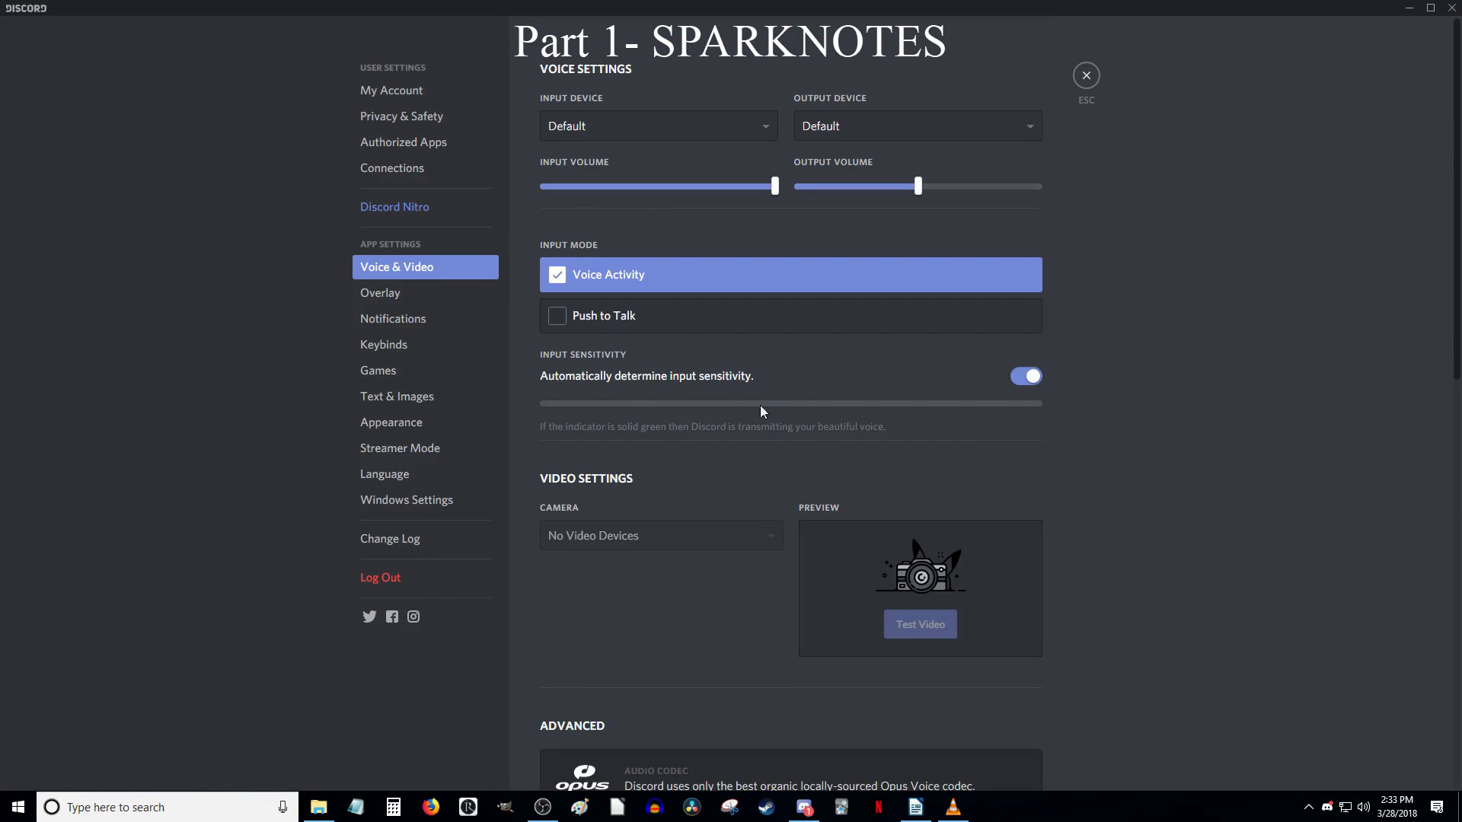
{"action": "scroll", "coordinate": [760, 411], "scroll_direction": "down", "scroll_amount": 10}
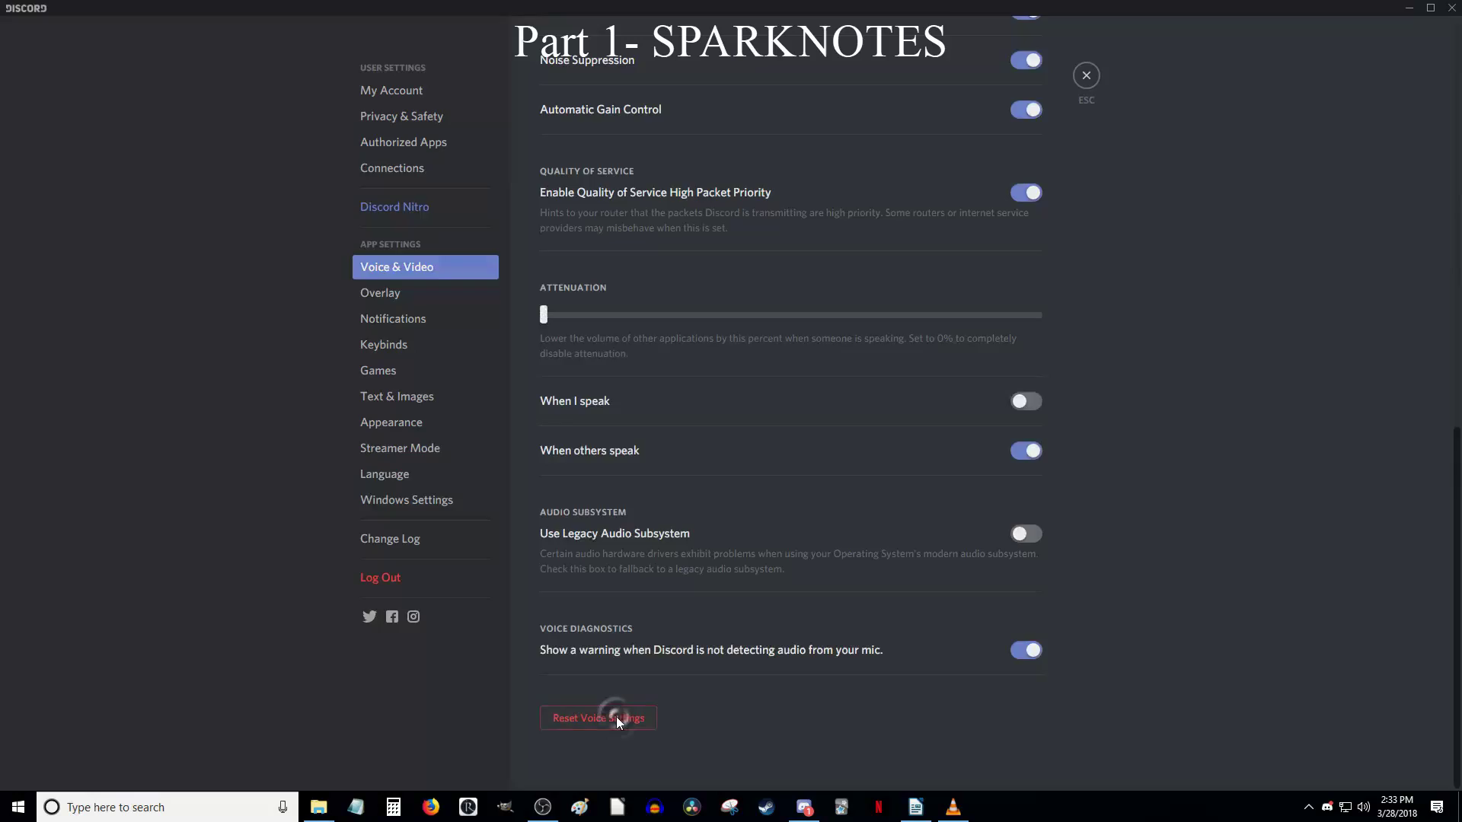
{"action": "left_click", "coordinate": [616, 718]}
{"action": "left_click", "coordinate": [842, 446]}
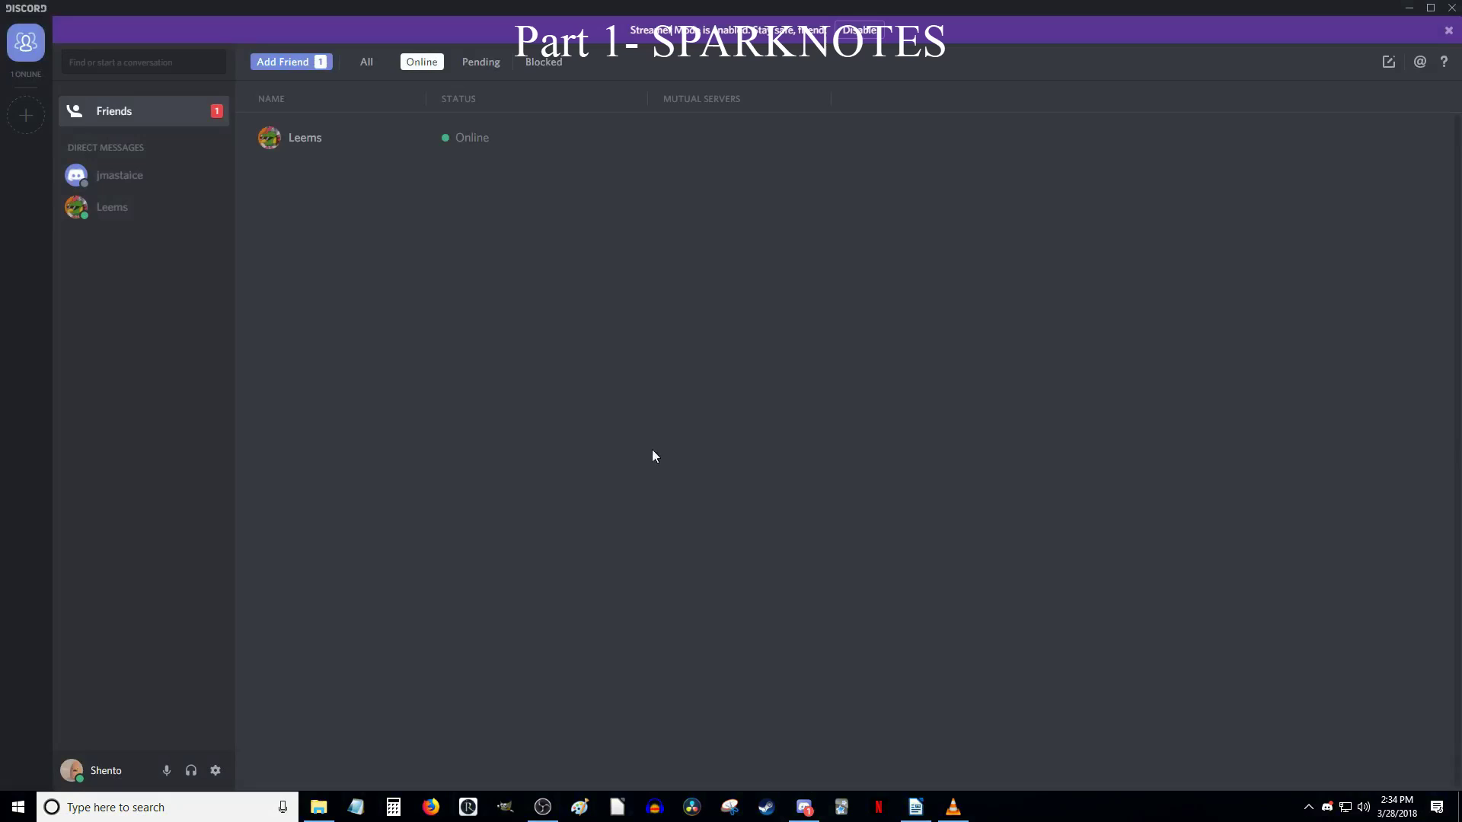
Disable automatic input sensitivity in the Voice & Video settings and lower the manual sensitivity threshold to slightly below the middle
{"action": "left_click", "coordinate": [215, 771]}
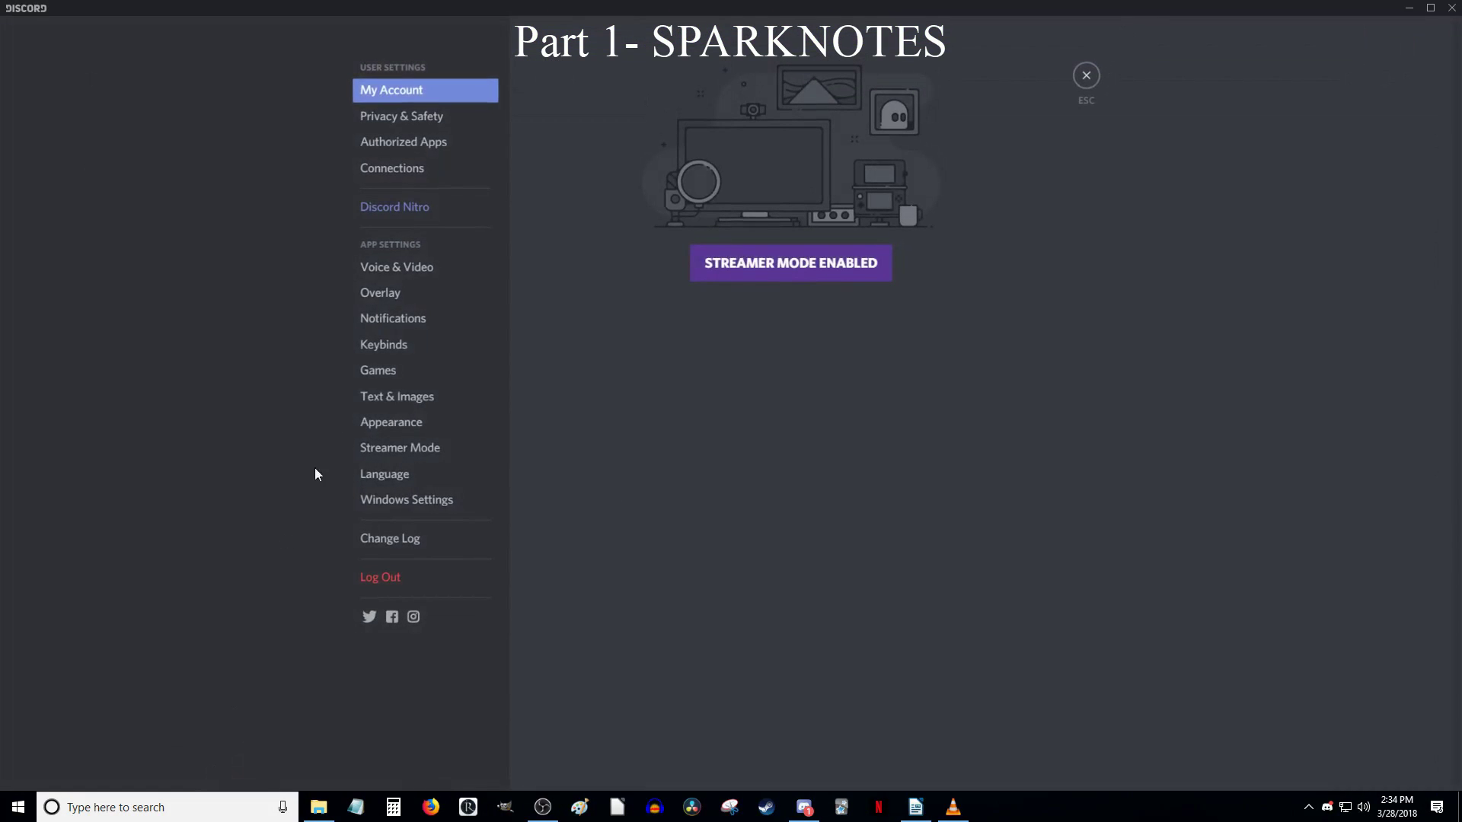
{"action": "left_click", "coordinate": [415, 272]}
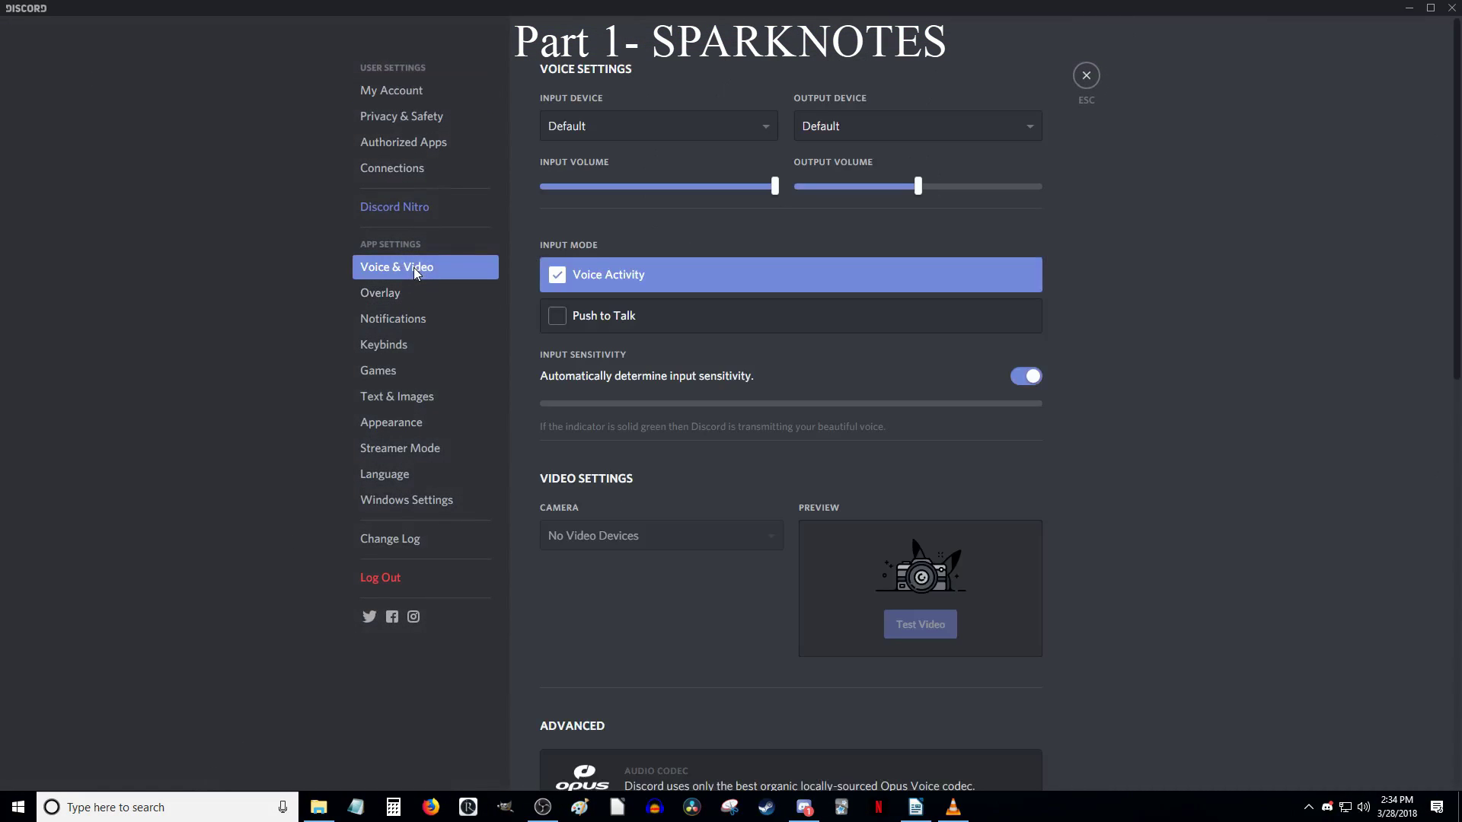
{"action": "left_click", "coordinate": [1024, 379]}
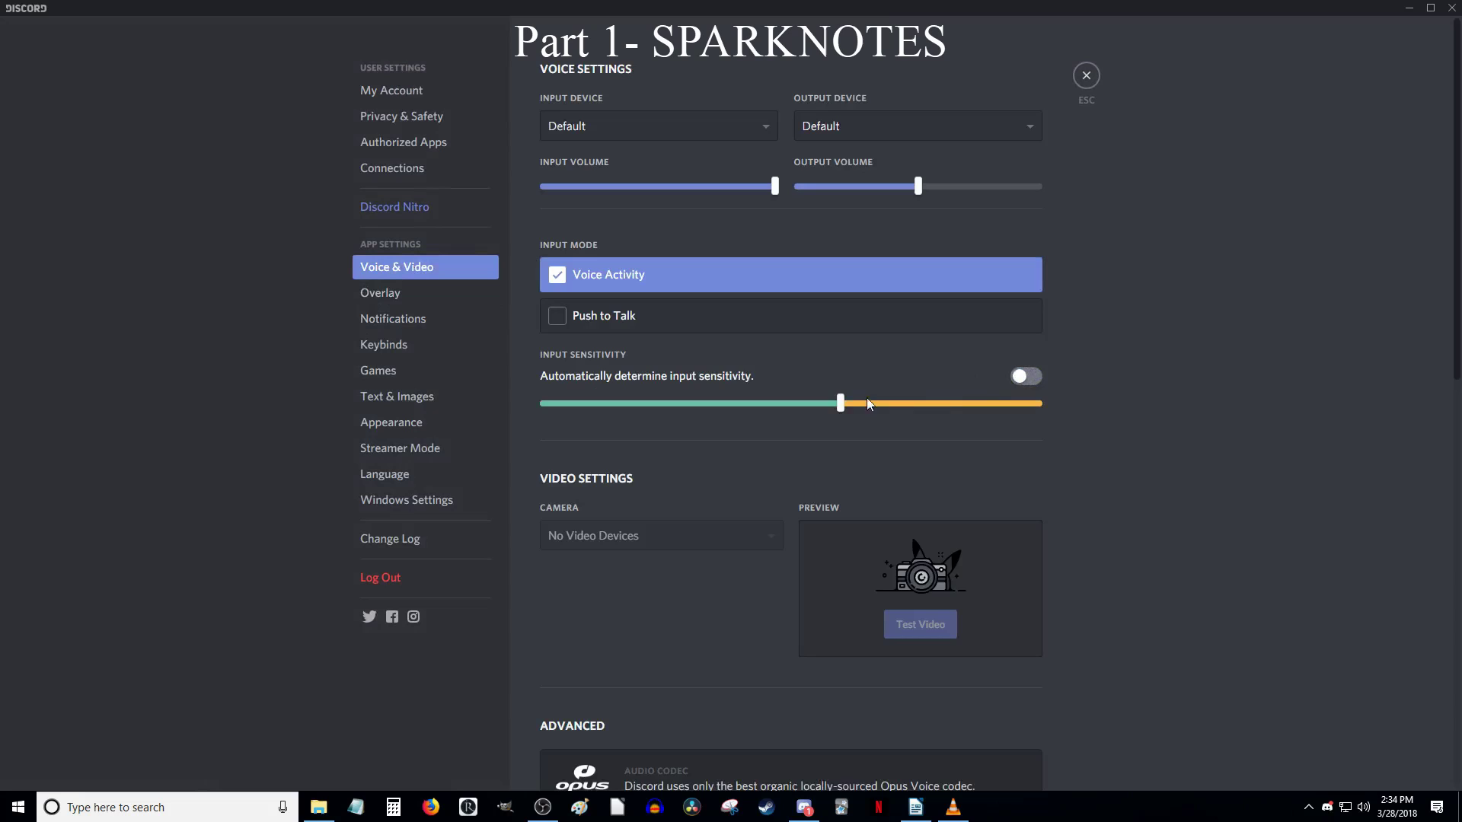
{"action": "left_click_drag", "start_coordinate": [841, 403], "coordinate": [743, 403]}
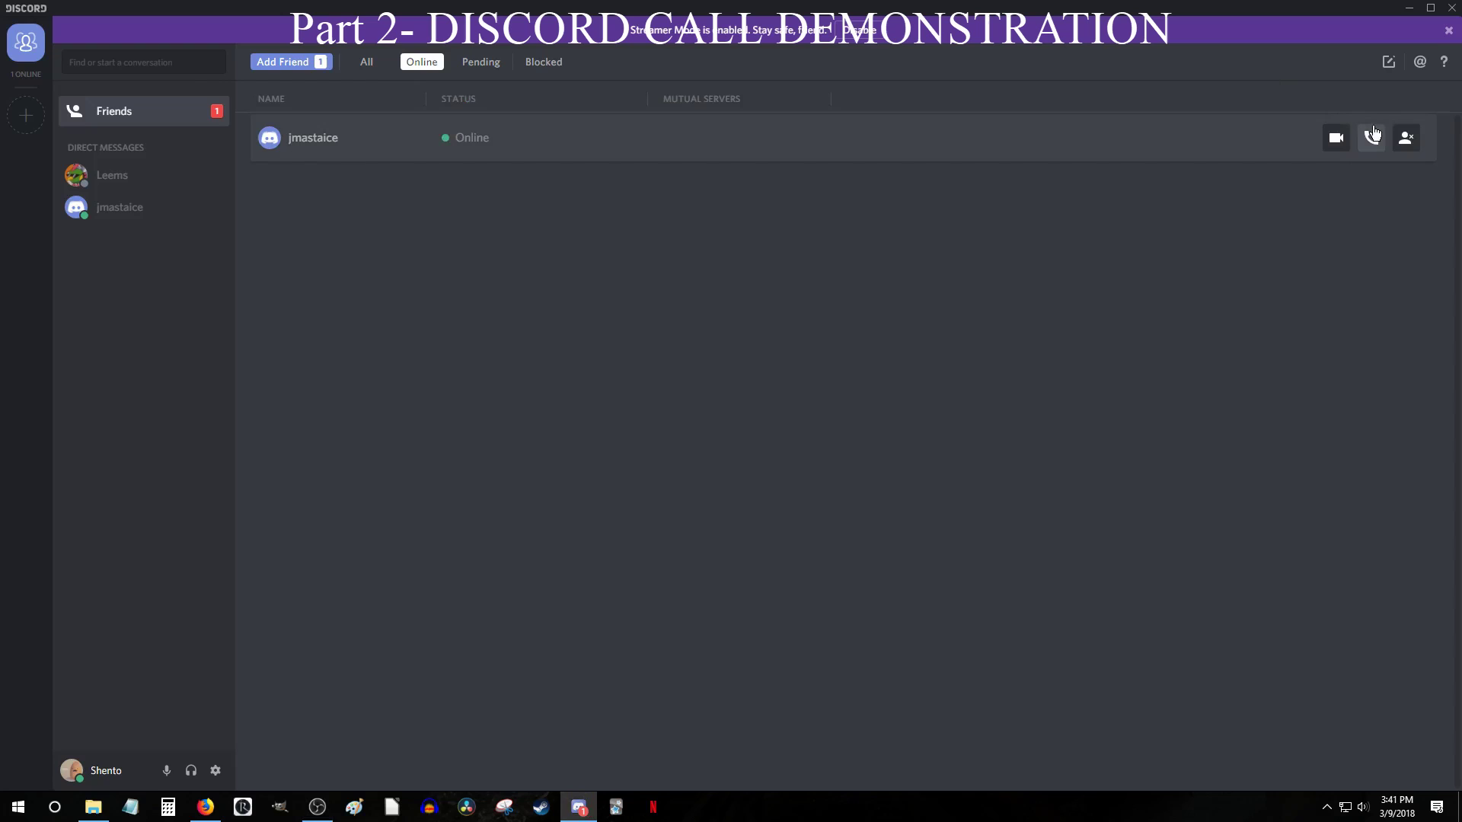
Start a voice call with the online friend
{"action": "left_click", "coordinate": [1373, 137]}
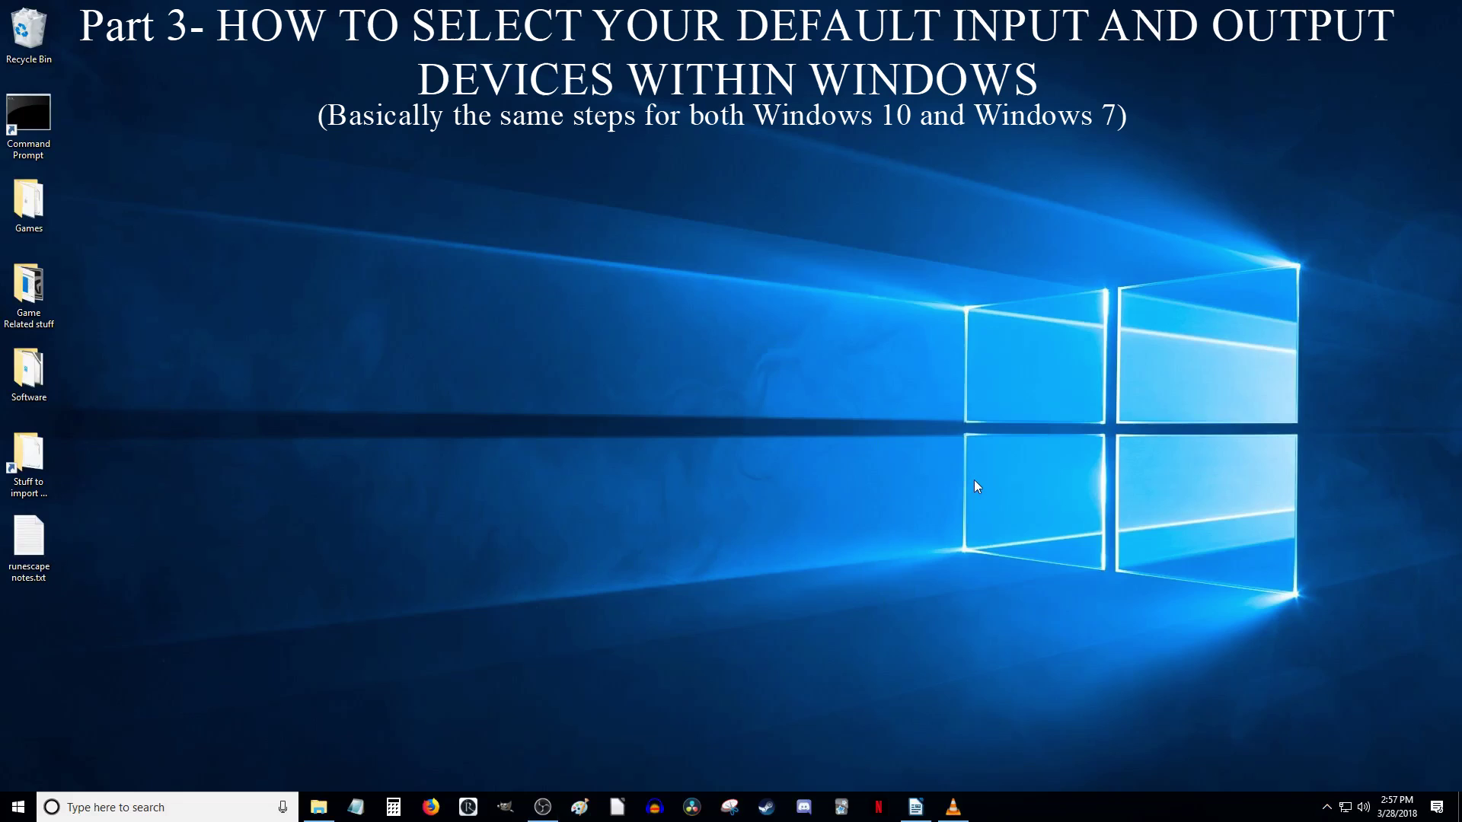
View the Windows recording devices to check the default microphone, and close the Sound window
{"action": "right_click", "coordinate": [1364, 807]}
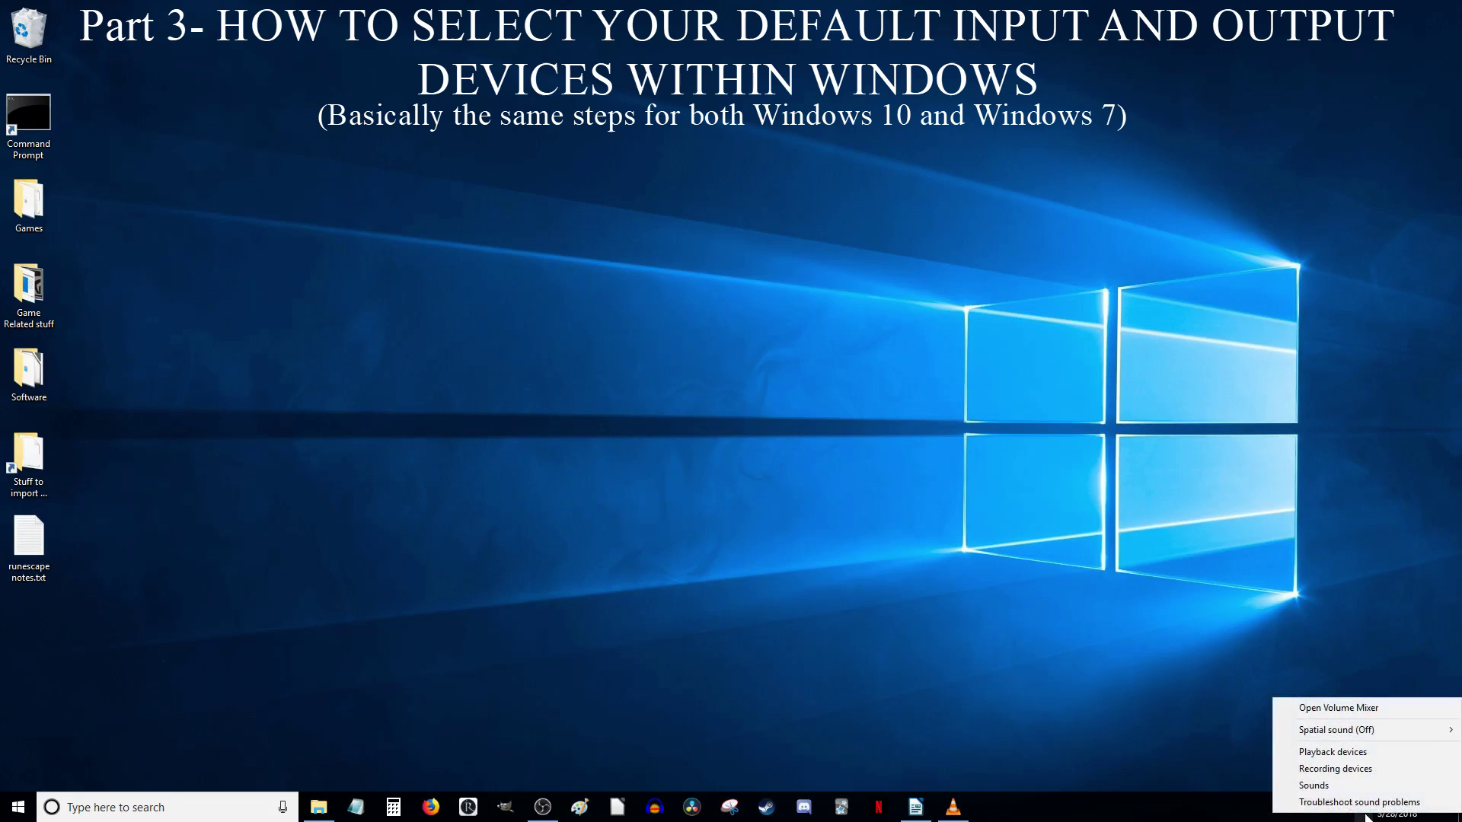
{"action": "left_click", "coordinate": [1365, 769]}
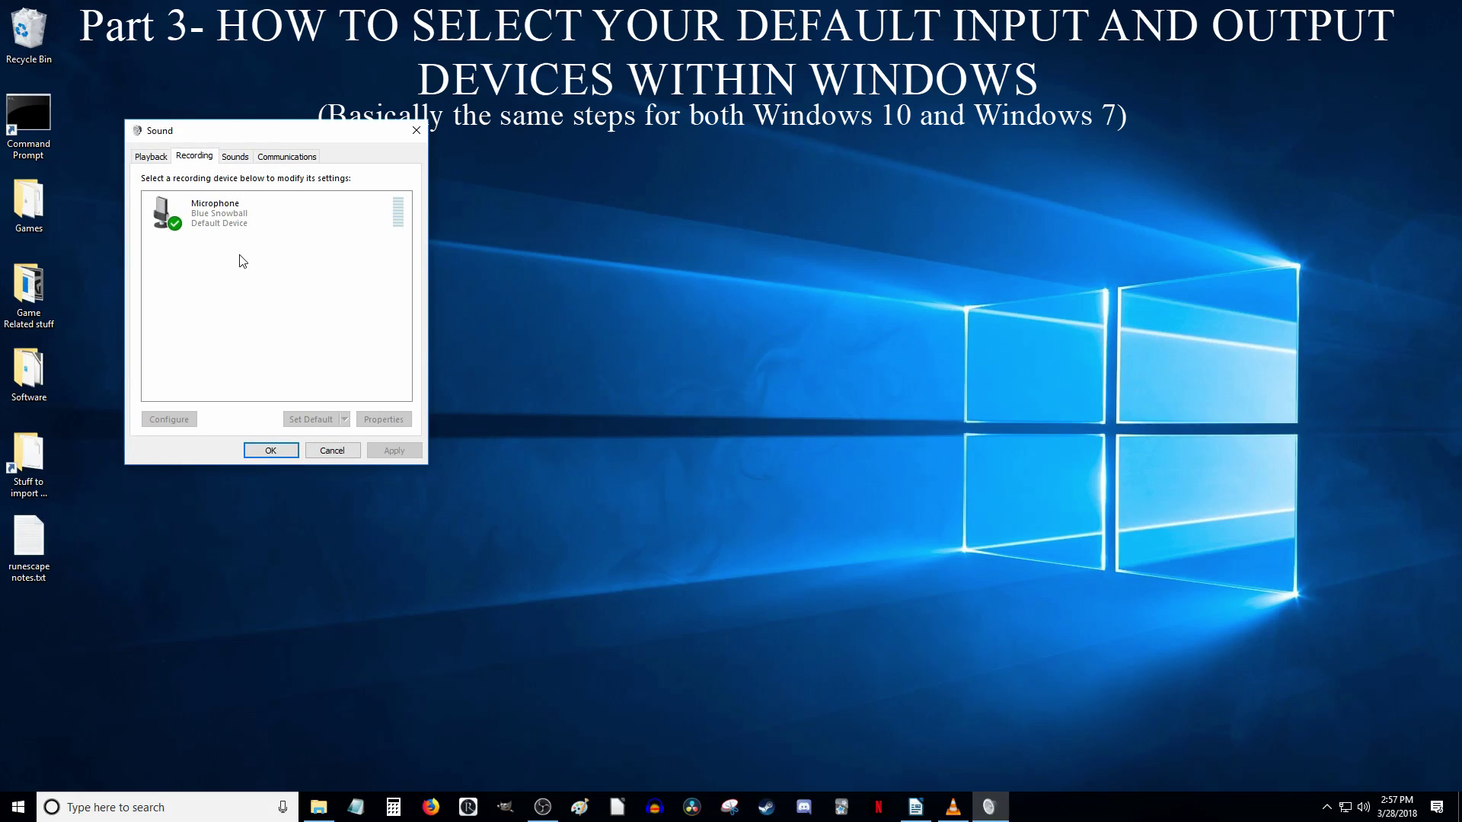
{"action": "left_click", "coordinate": [416, 130]}
Search Windows for "sound", open the Sound control panel and select the Blue Snowball microphone among the recording devices
{"action": "left_click", "coordinate": [289, 800]}
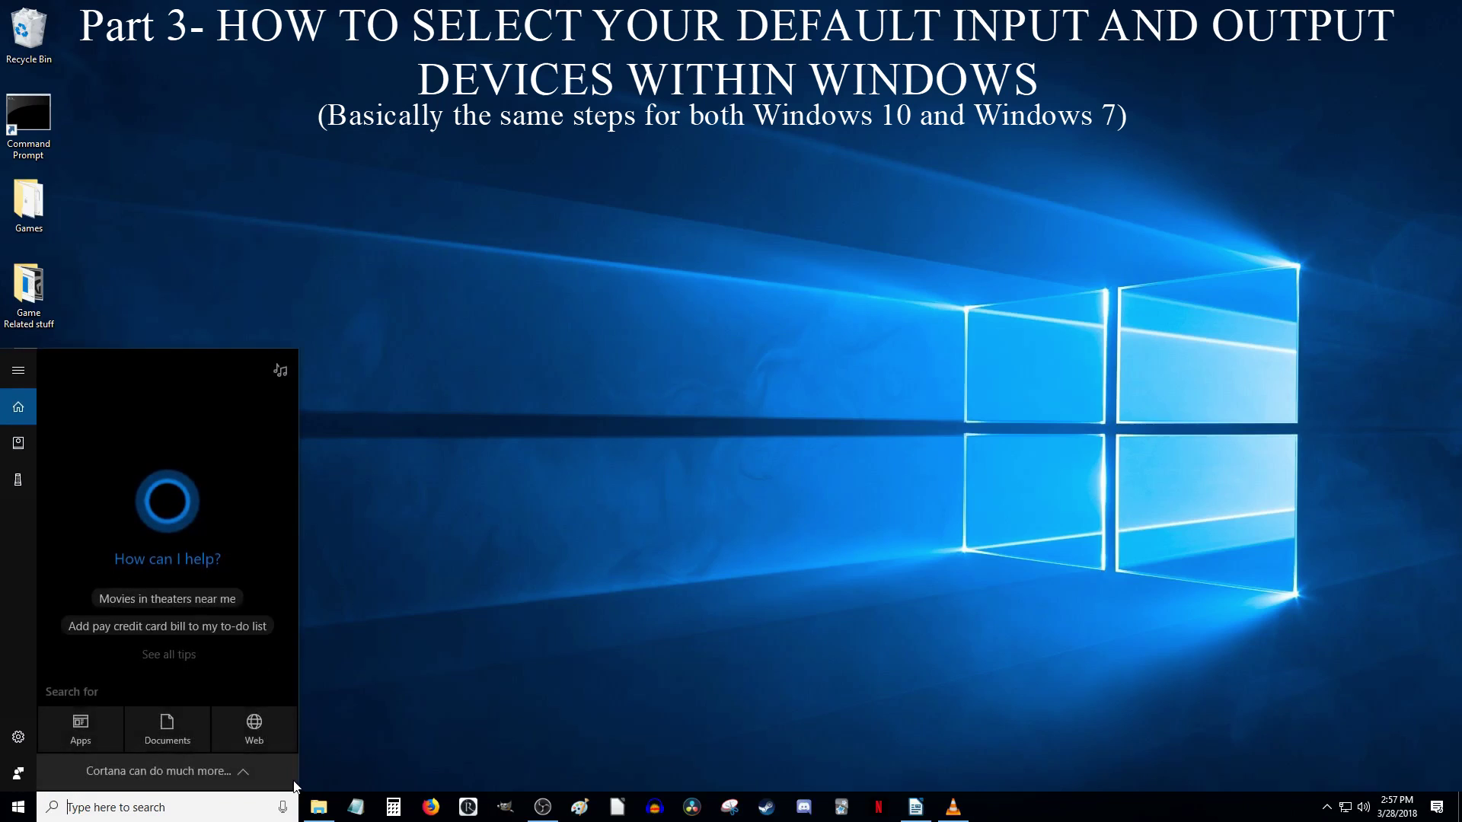
{"action": "type", "text": "sound"}
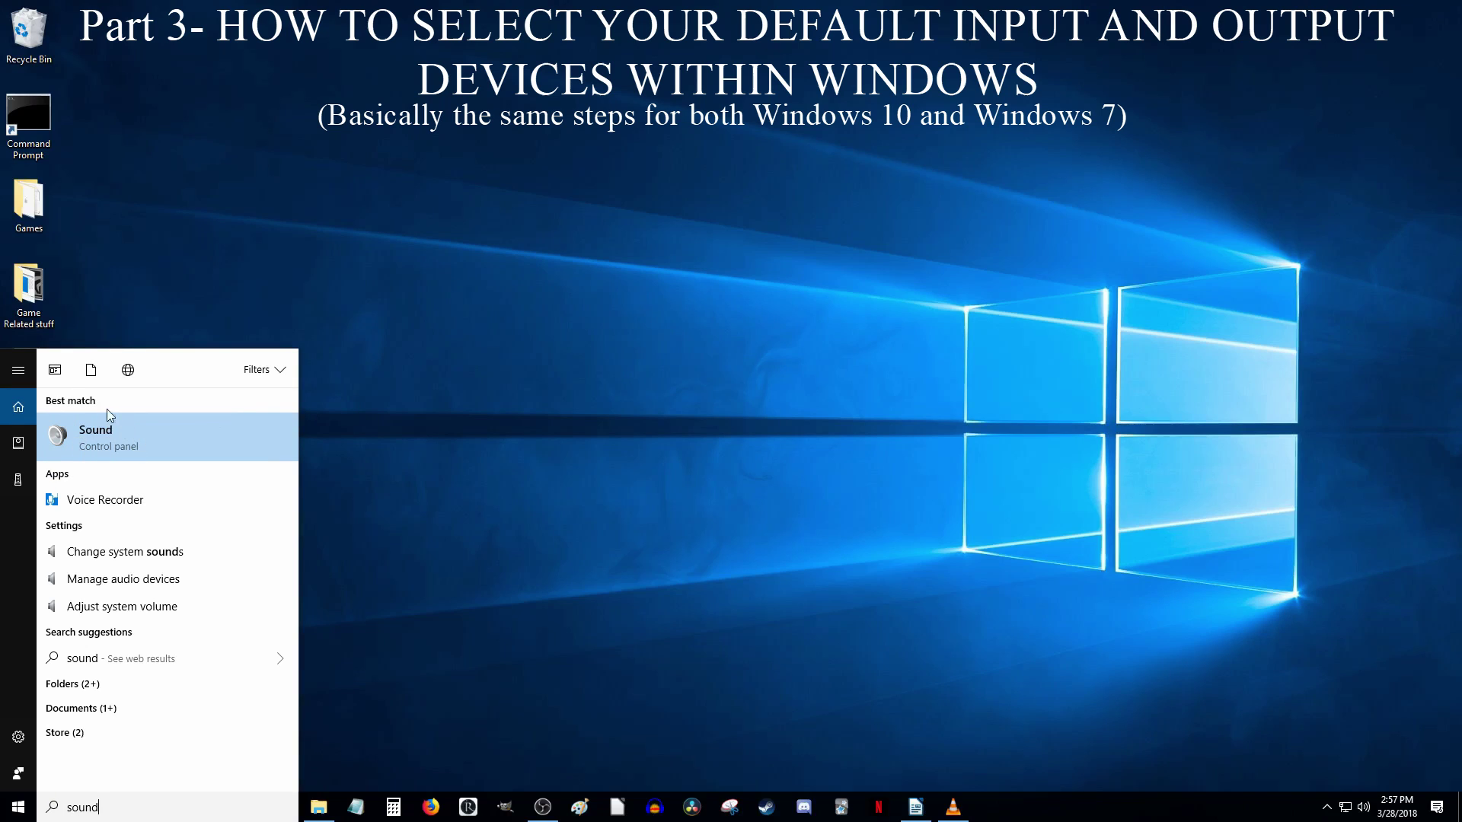
{"action": "left_click", "coordinate": [99, 449]}
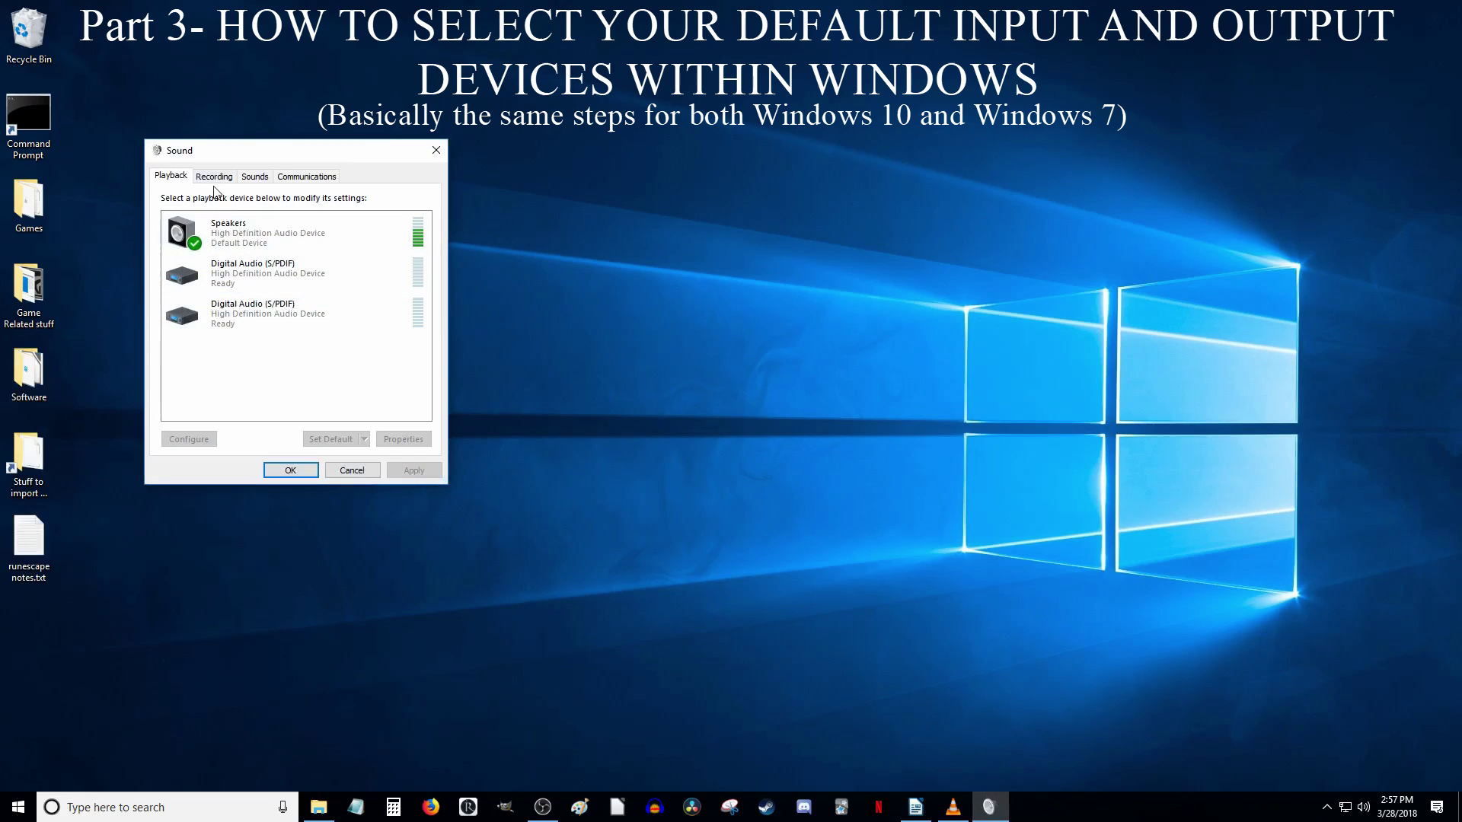
{"action": "left_click", "coordinate": [213, 178]}
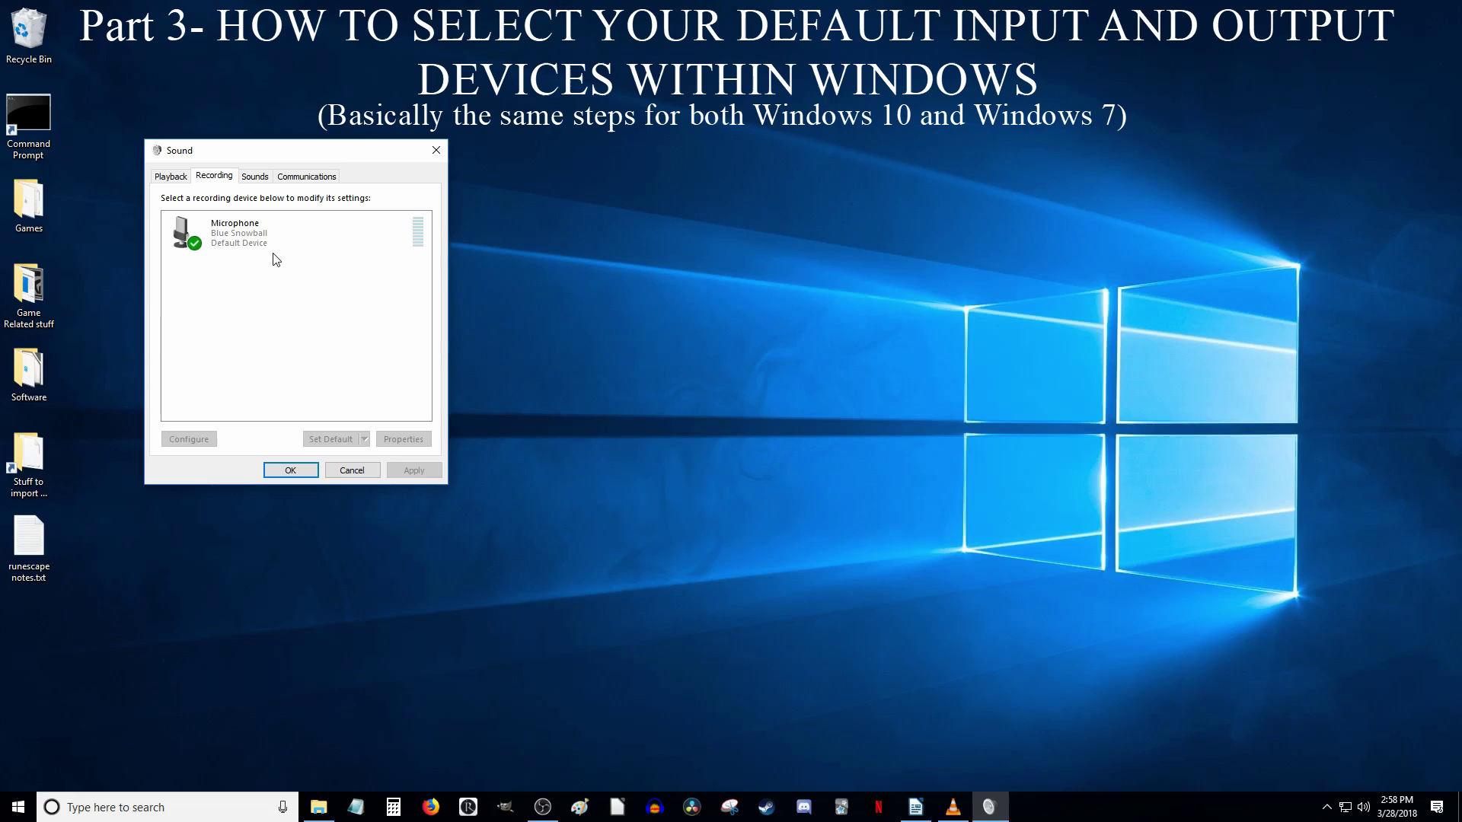
{"action": "left_click", "coordinate": [245, 236]}
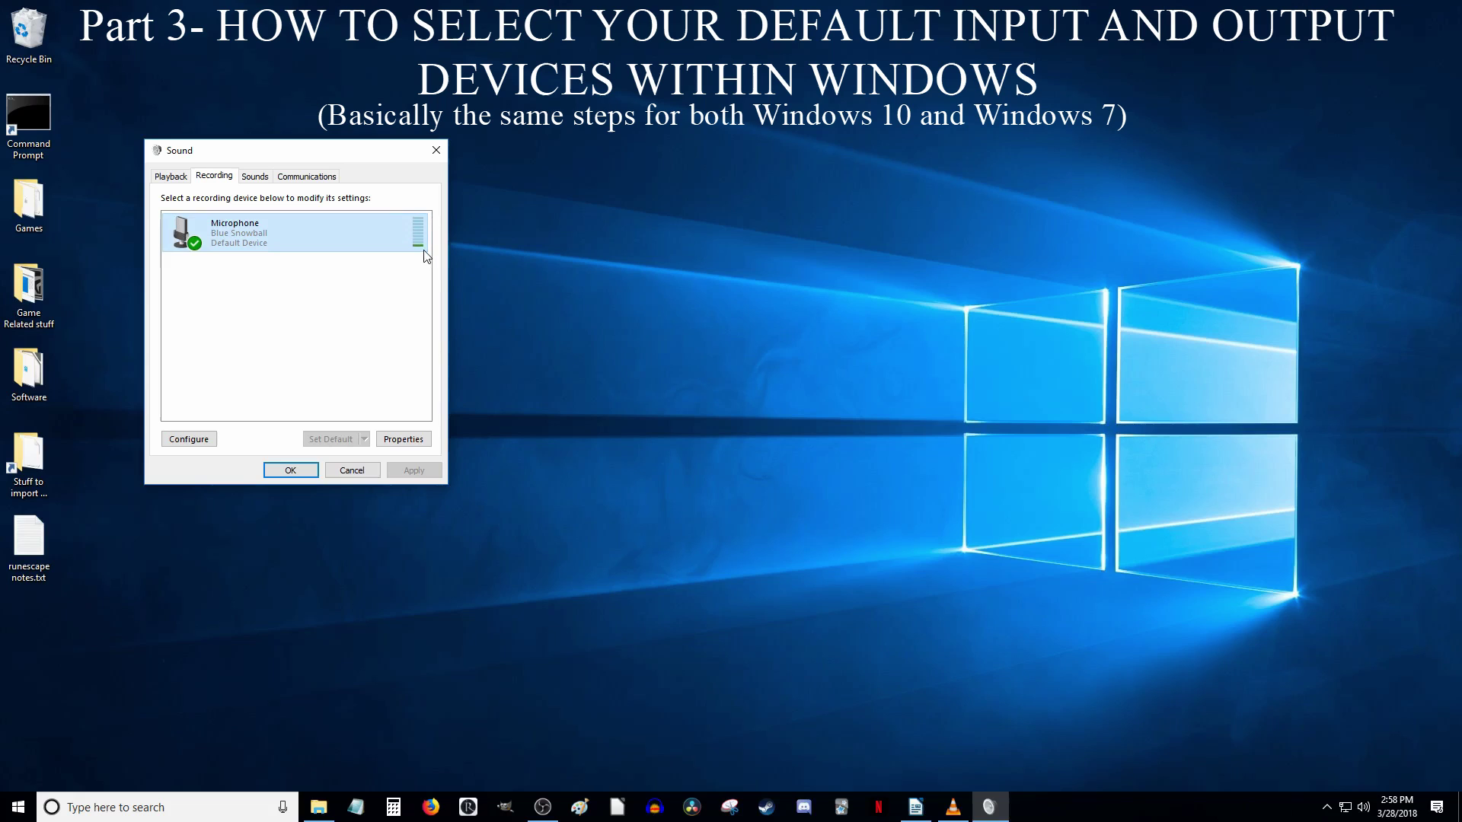
Set the Blue Snowball microphone's level to 100 in its properties and close them
{"action": "right_click", "coordinate": [372, 227]}
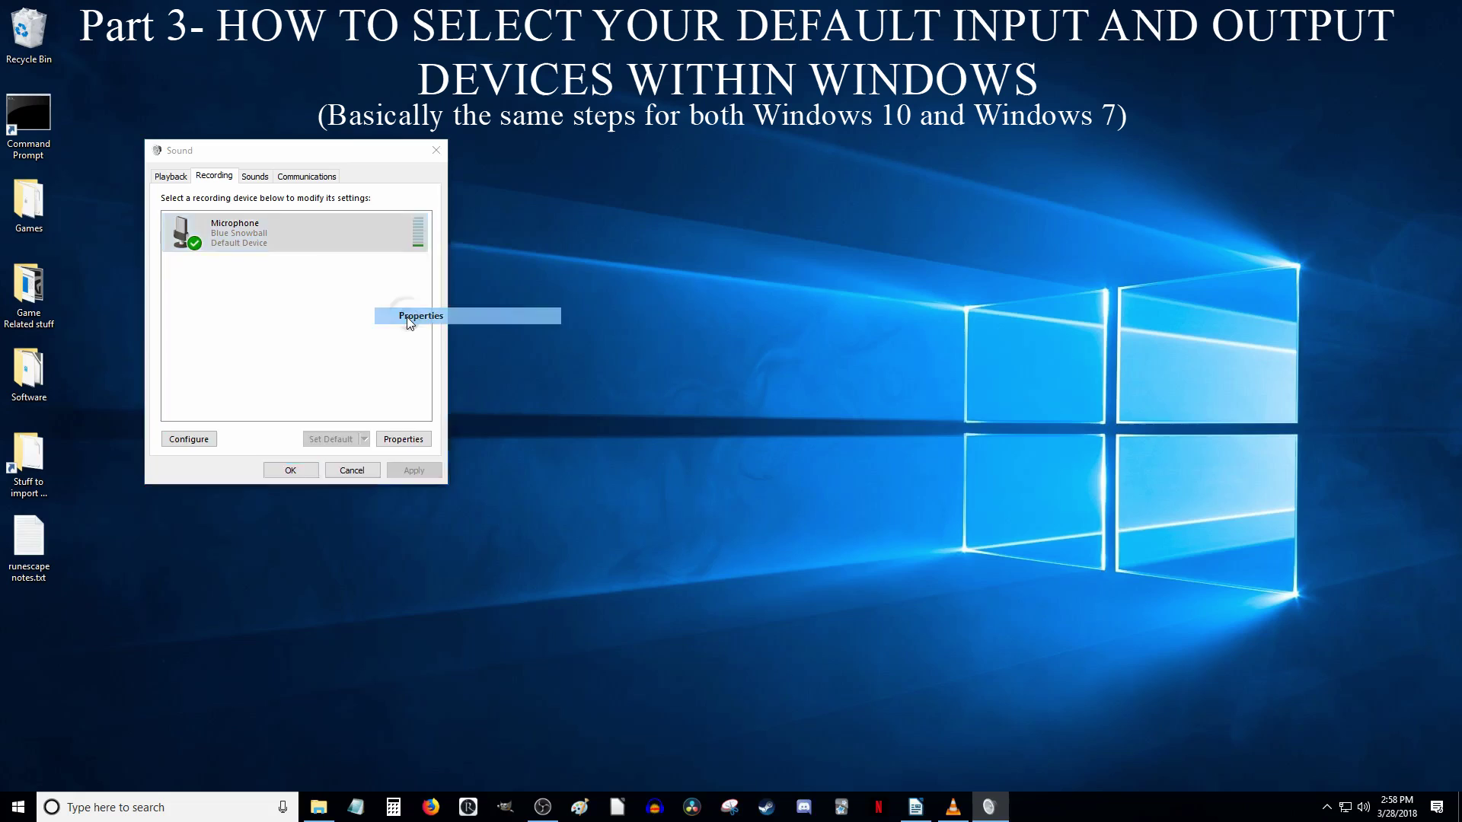
{"action": "left_click", "coordinate": [406, 316]}
{"action": "left_click", "coordinate": [263, 238]}
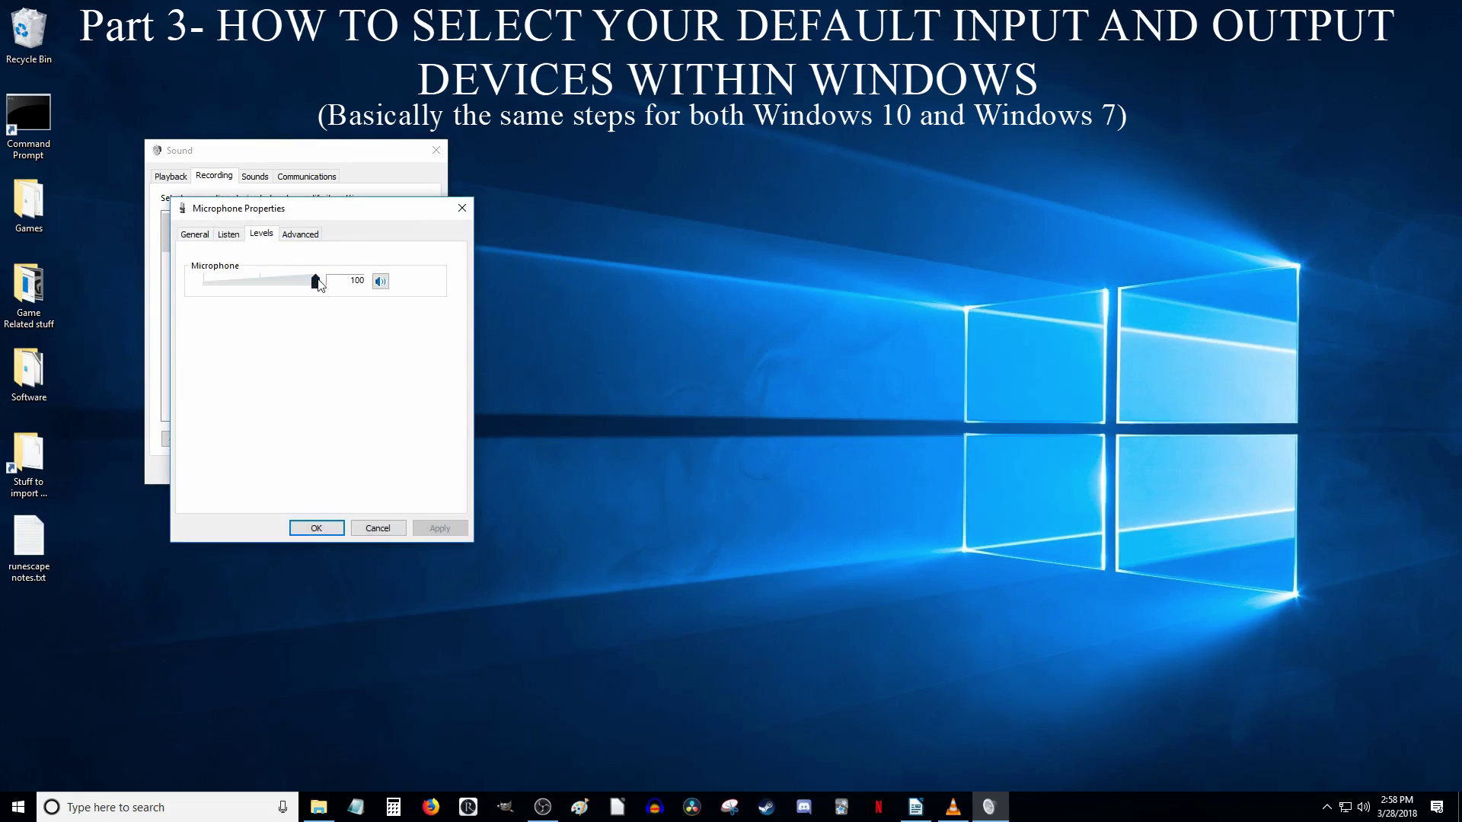
{"action": "mouse_move", "coordinate": [316, 282]}
{"action": "left_mouse_down"}
{"action": "mouse_move", "coordinate": [292, 283]}
{"action": "mouse_move", "coordinate": [330, 285]}
{"action": "left_mouse_up"}
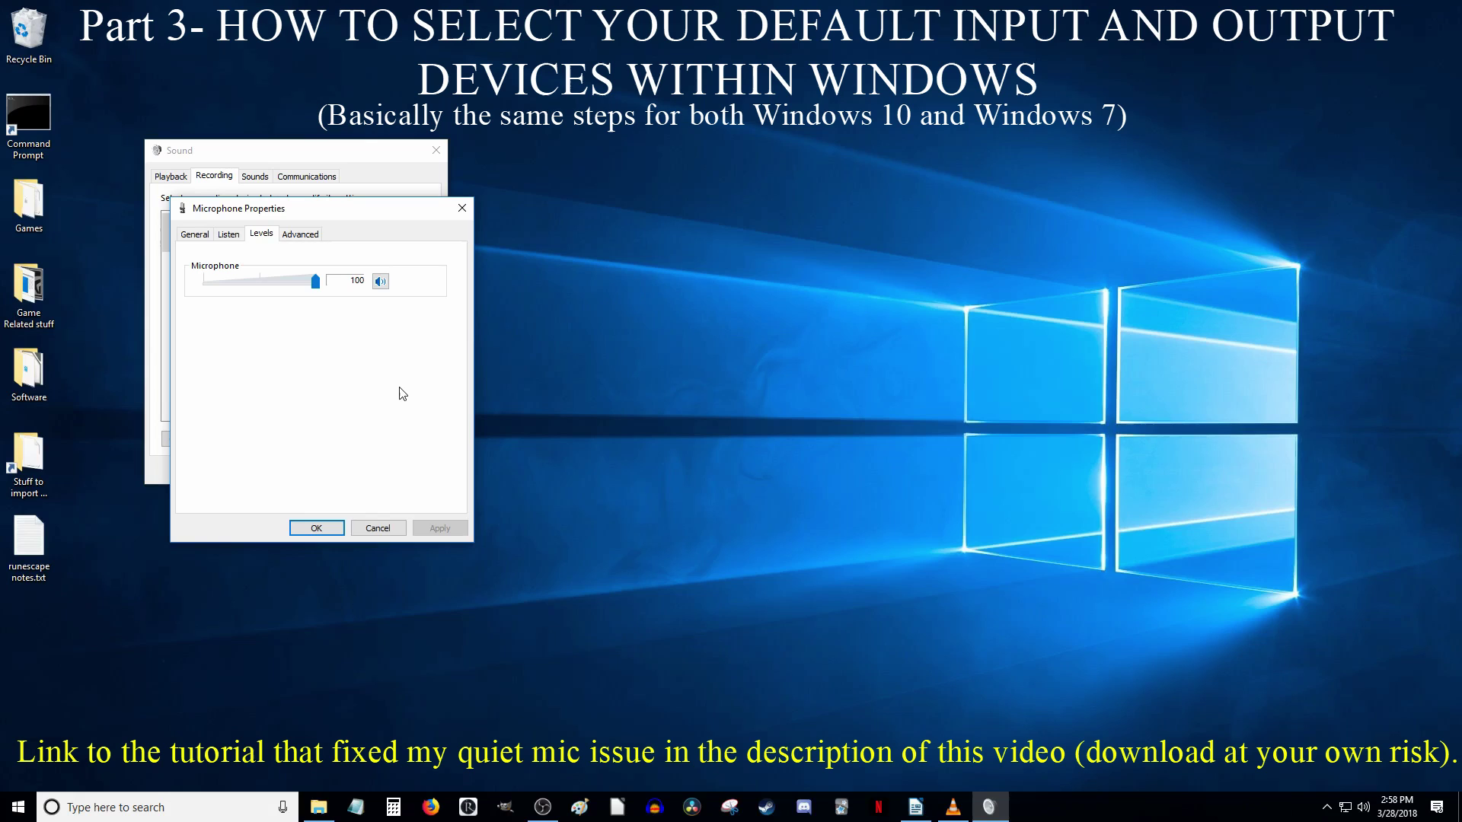
{"action": "left_click", "coordinate": [463, 215]}
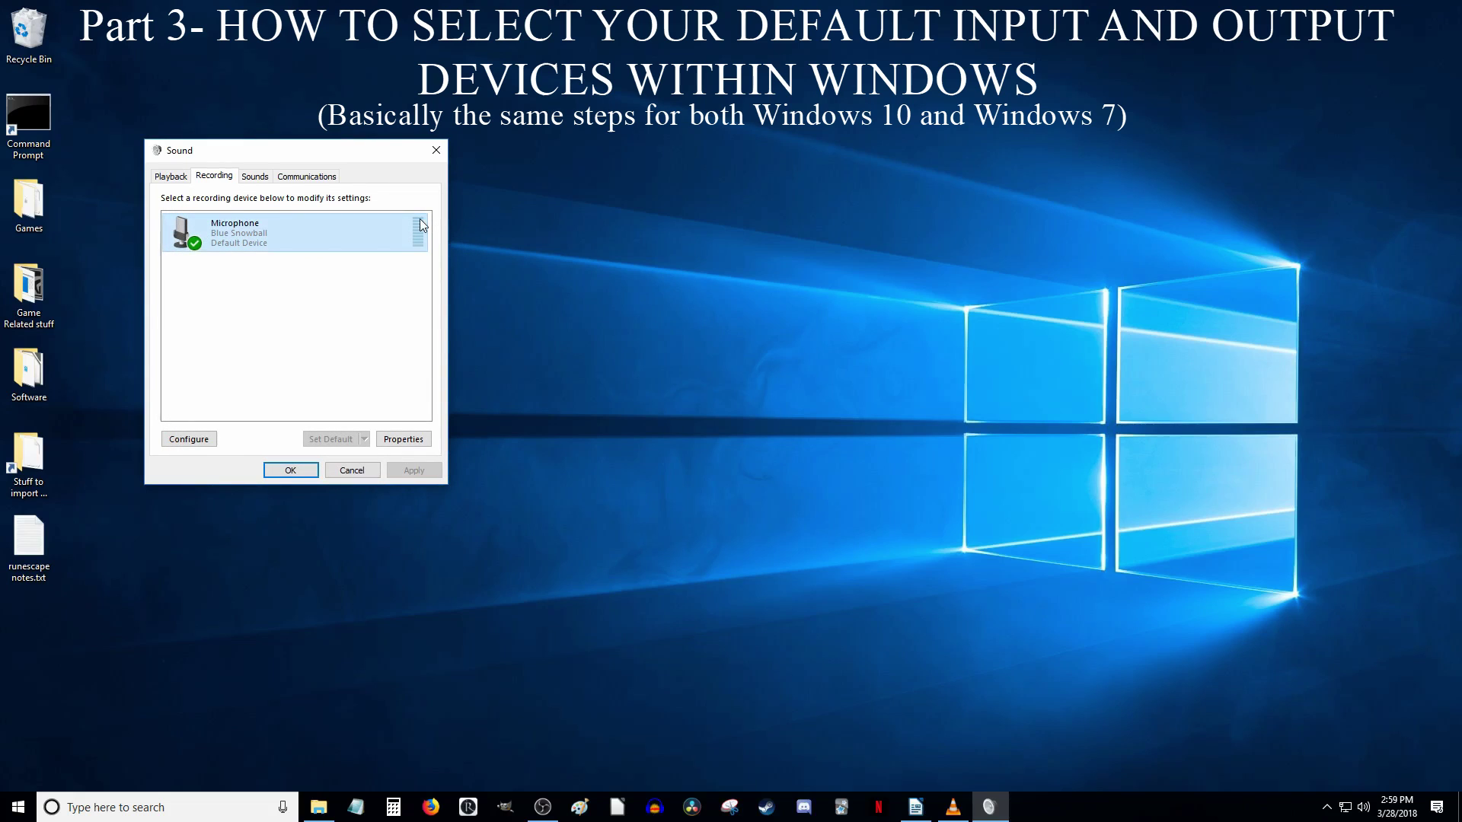
View the playback devices and select the Speakers device
{"action": "left_click", "coordinate": [172, 181]}
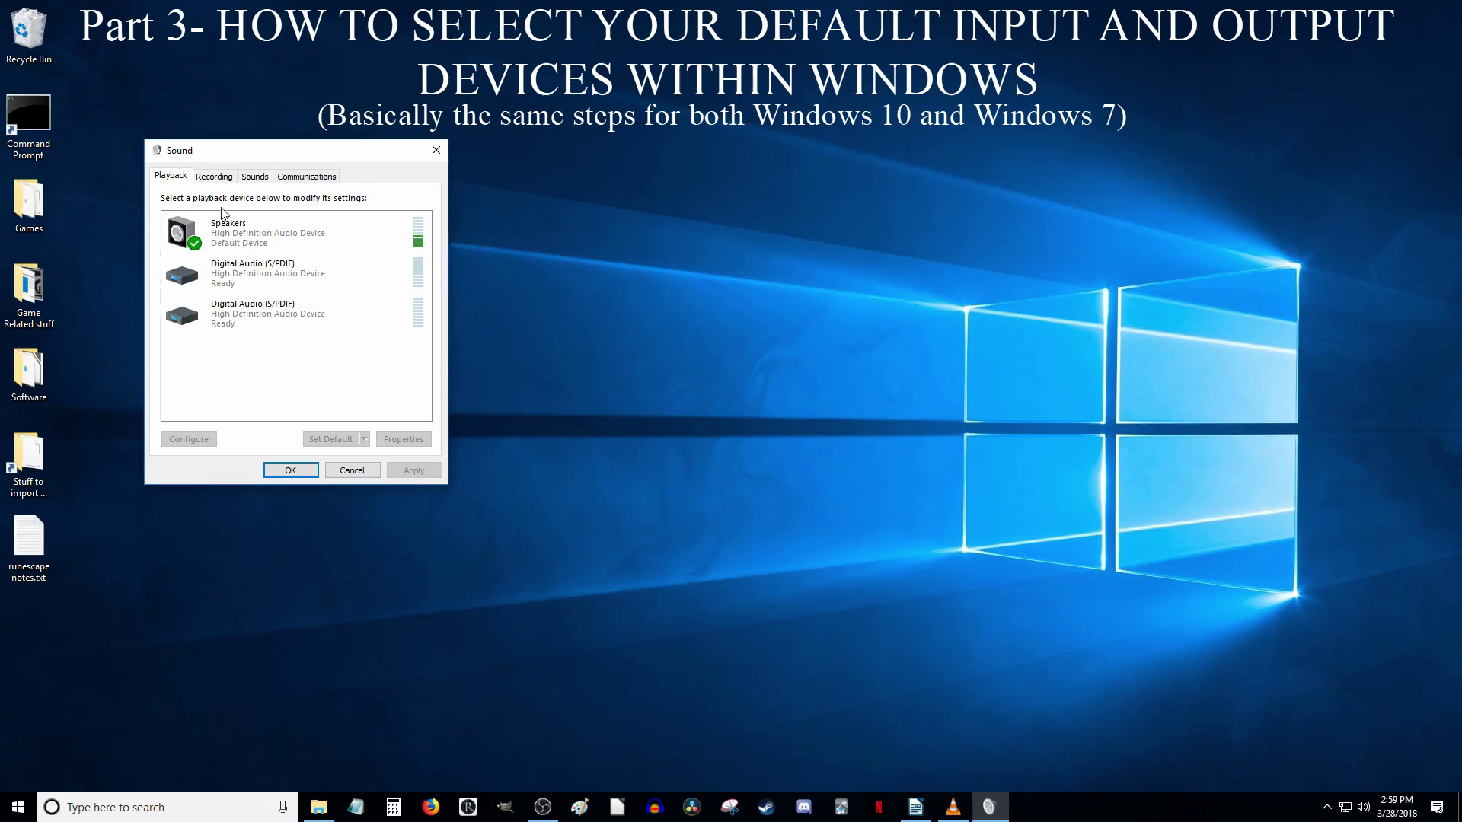
{"action": "left_click", "coordinate": [259, 240]}
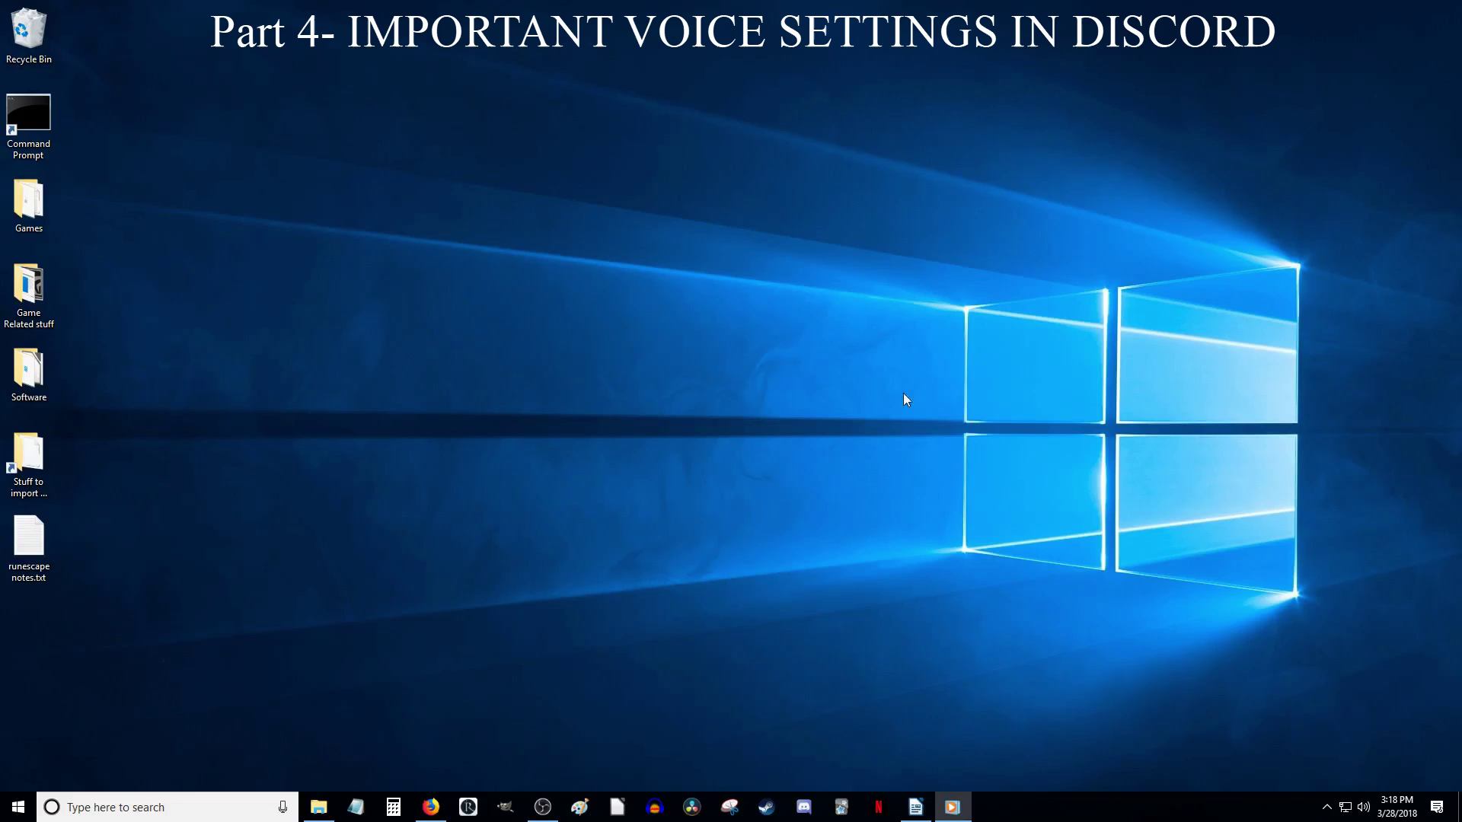
Switch to Discord and check the input and output device choices and volumes in the Voice & Video settings
{"action": "left_click", "coordinate": [806, 807]}
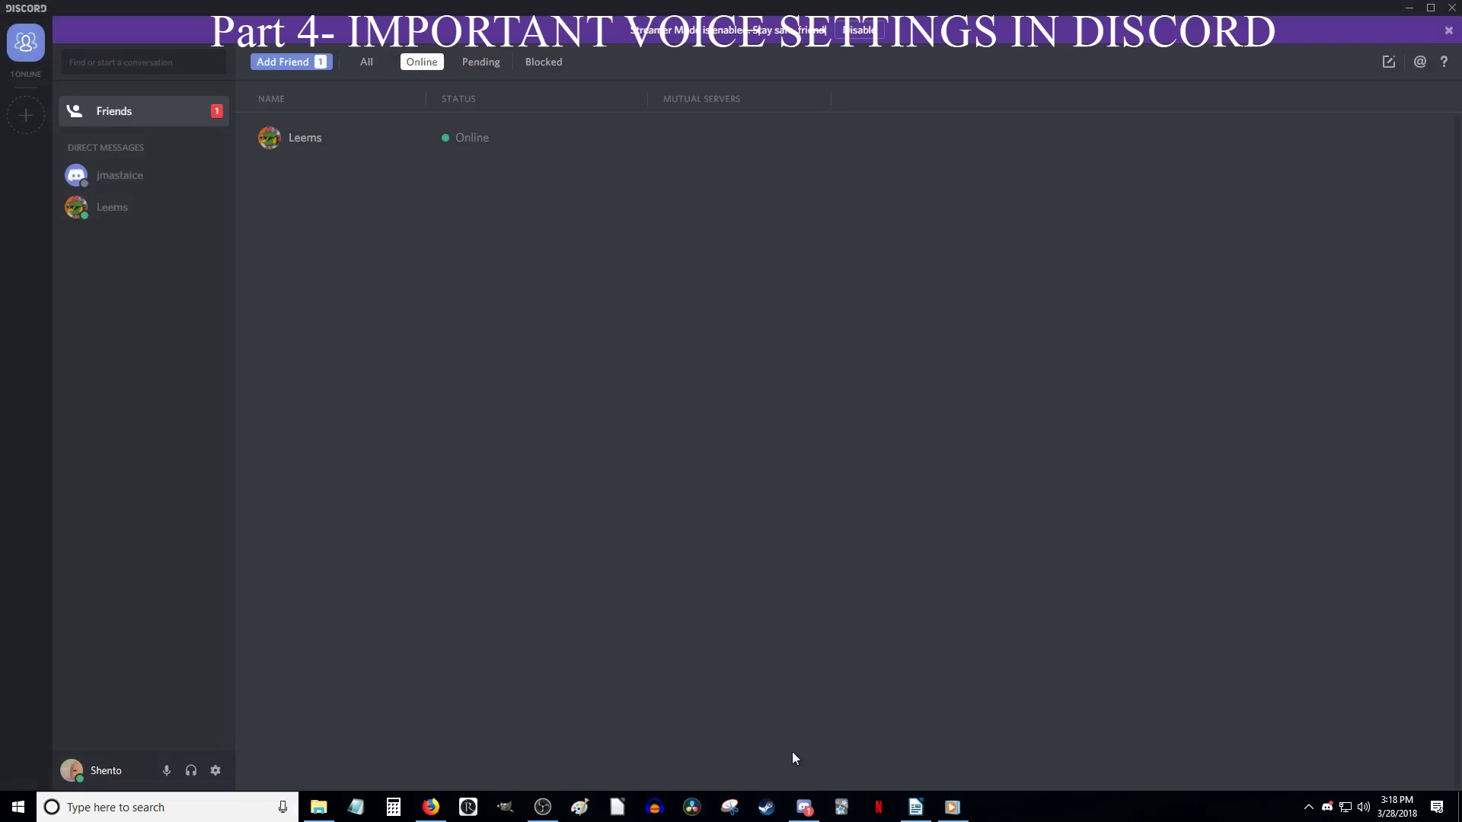
{"action": "left_click", "coordinate": [216, 770]}
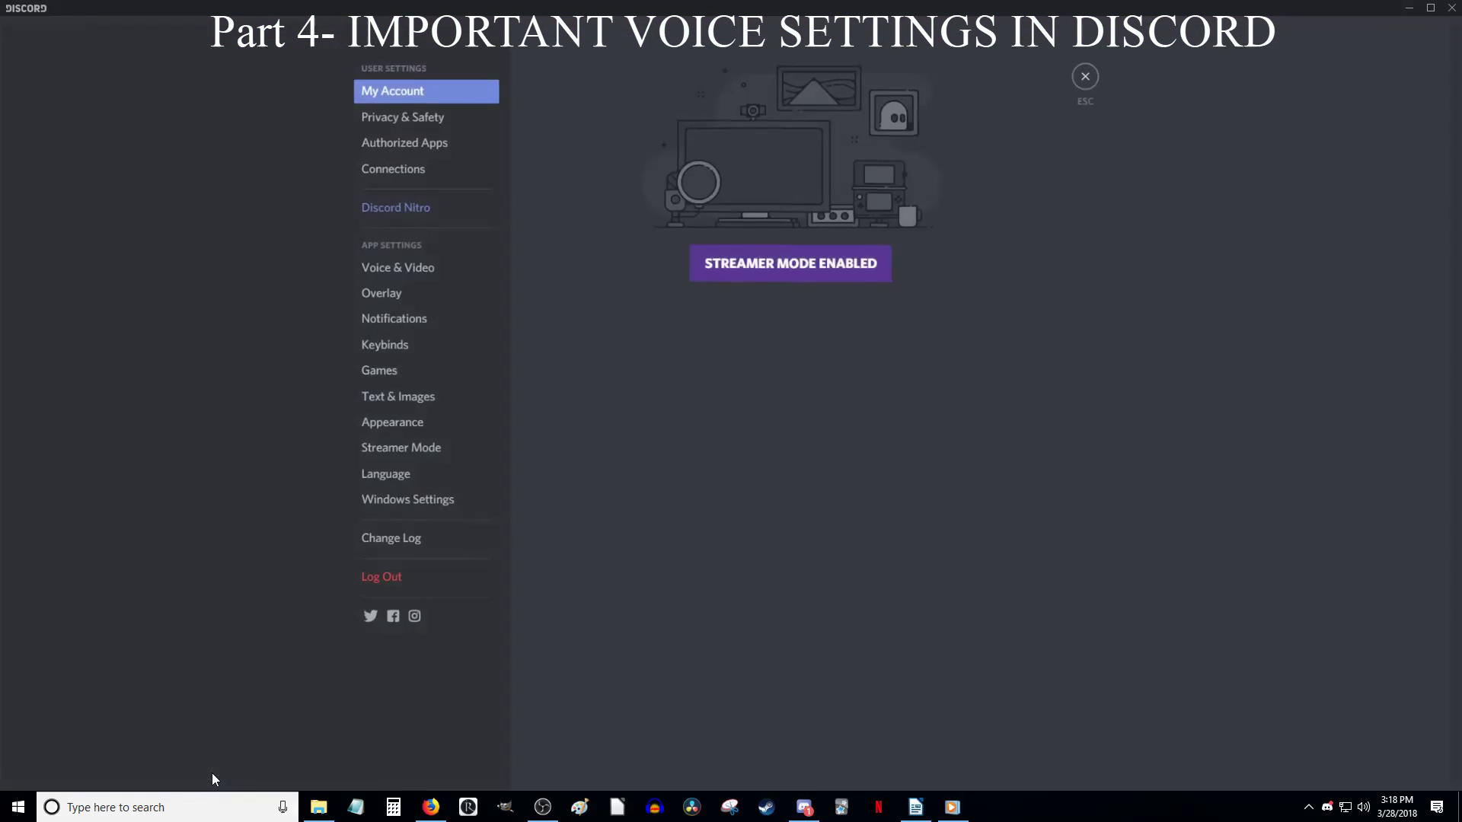
{"action": "left_click", "coordinate": [412, 267]}
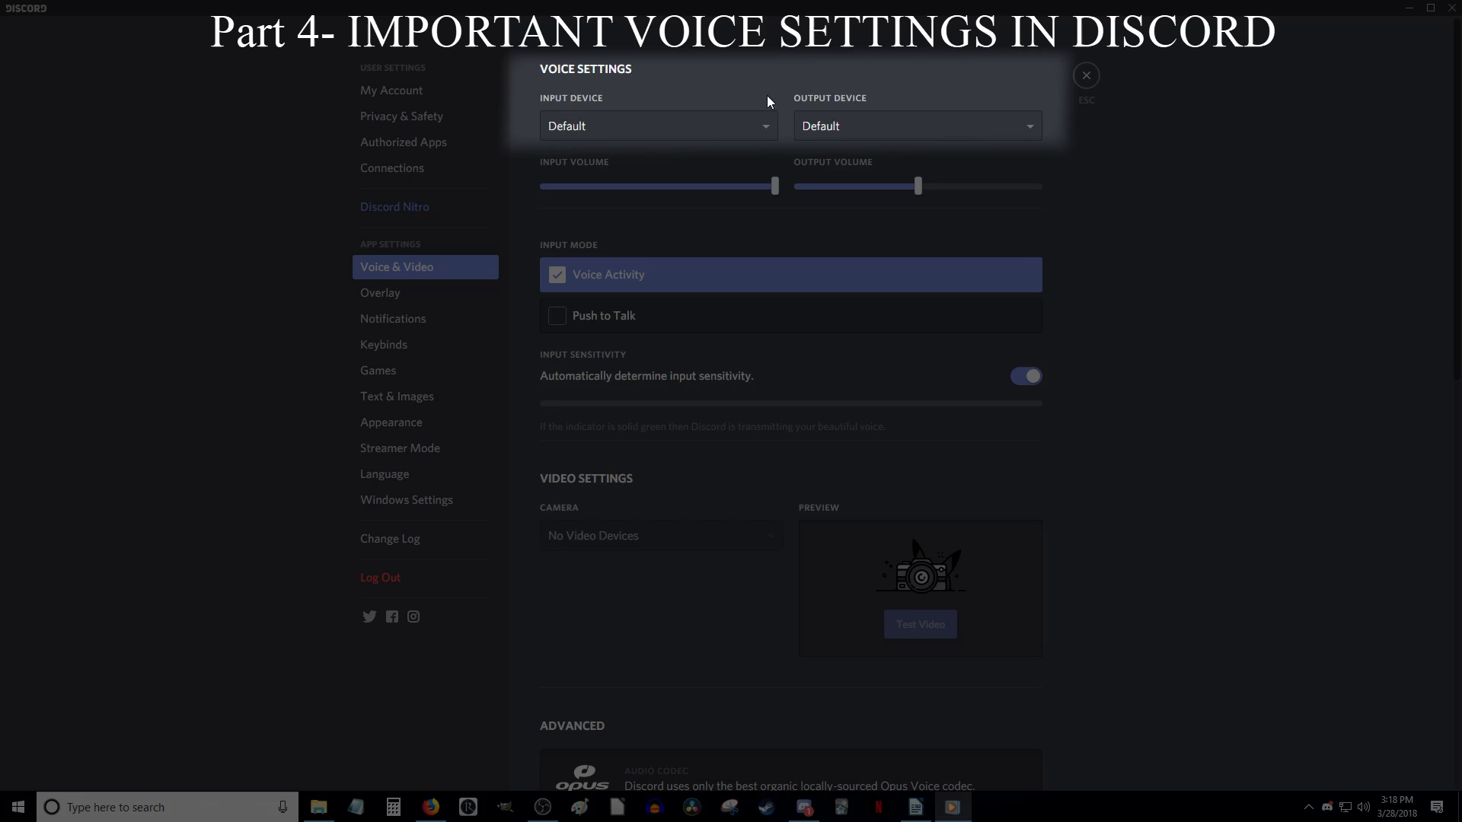
{"action": "left_click", "coordinate": [752, 125]}
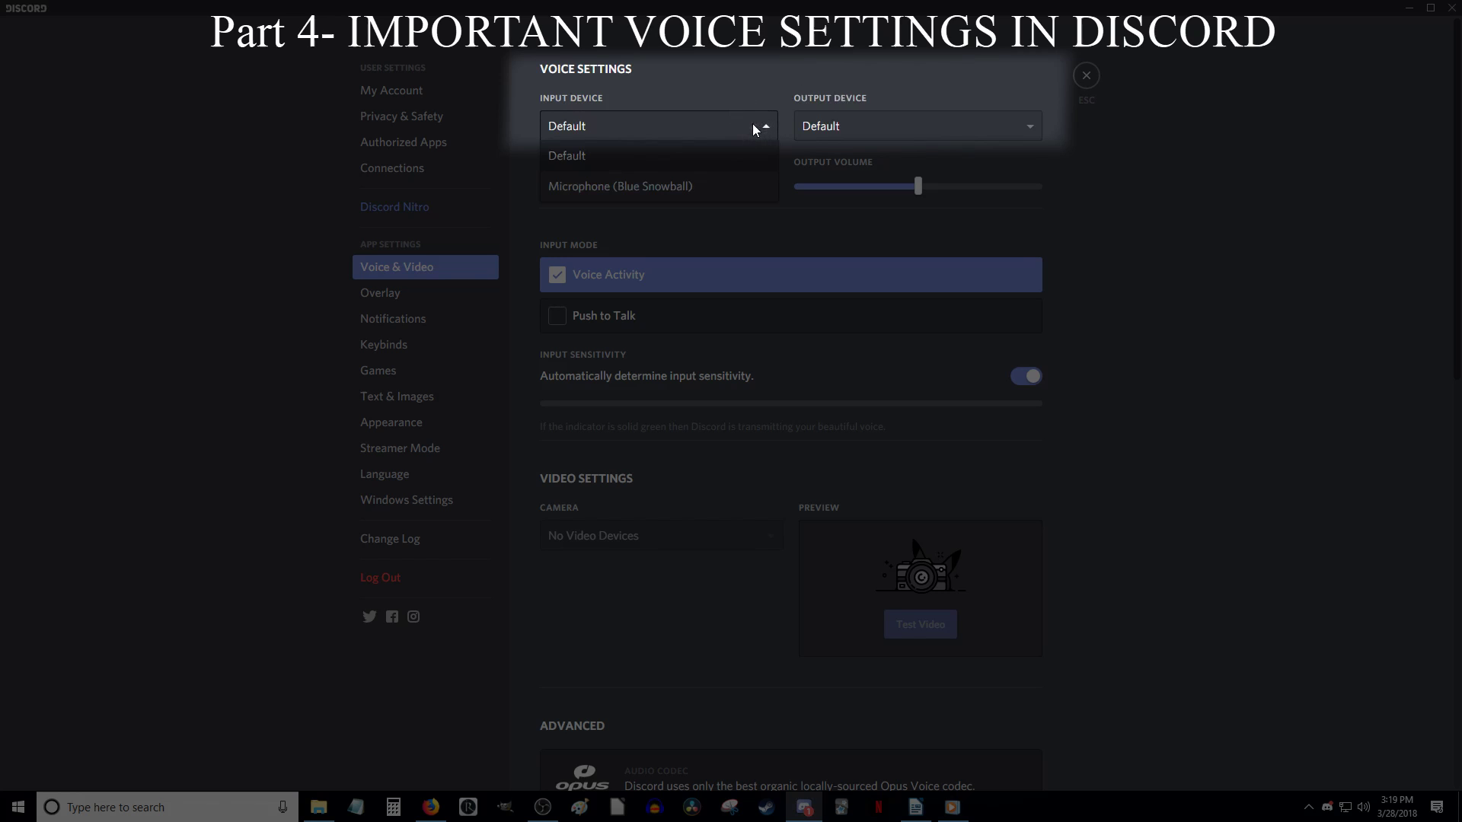
{"action": "left_click", "coordinate": [753, 125]}
{"action": "left_click", "coordinate": [833, 126]}
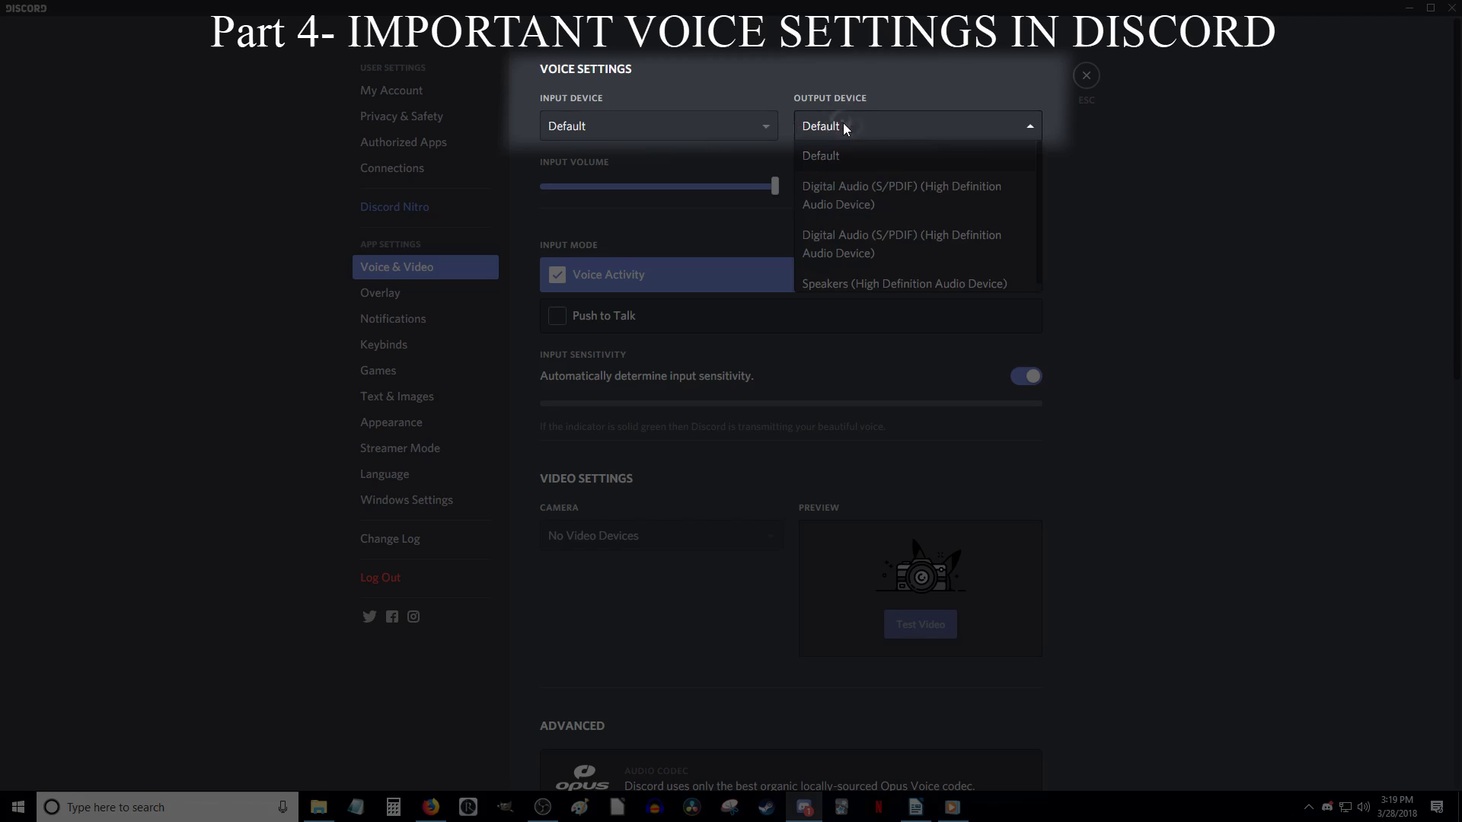
{"action": "left_click", "coordinate": [844, 125]}
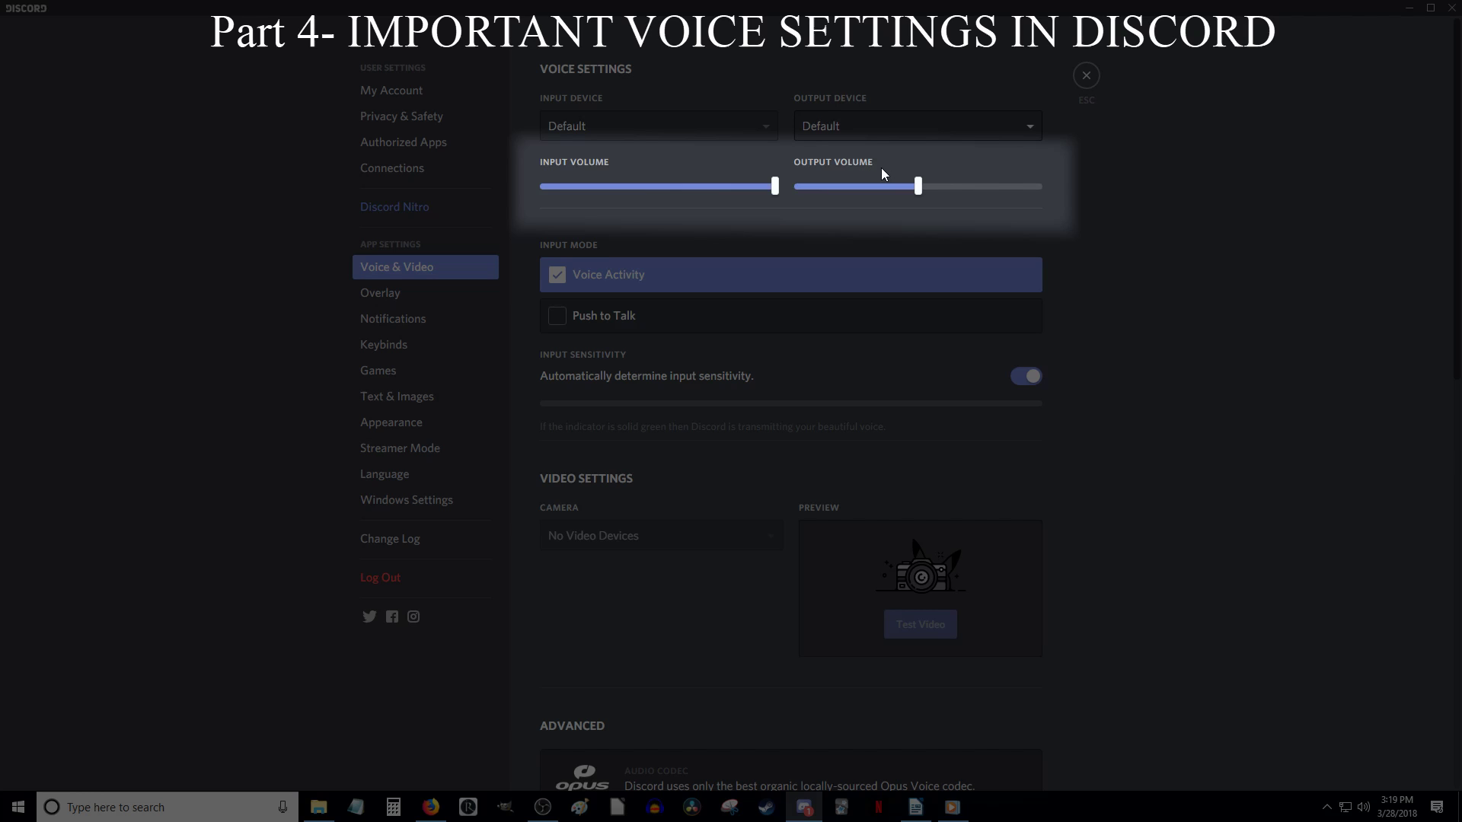
{"action": "mouse_move", "coordinate": [774, 185]}
{"action": "left_click_drag", "start_coordinate": [917, 186], "coordinate": [918, 187]}
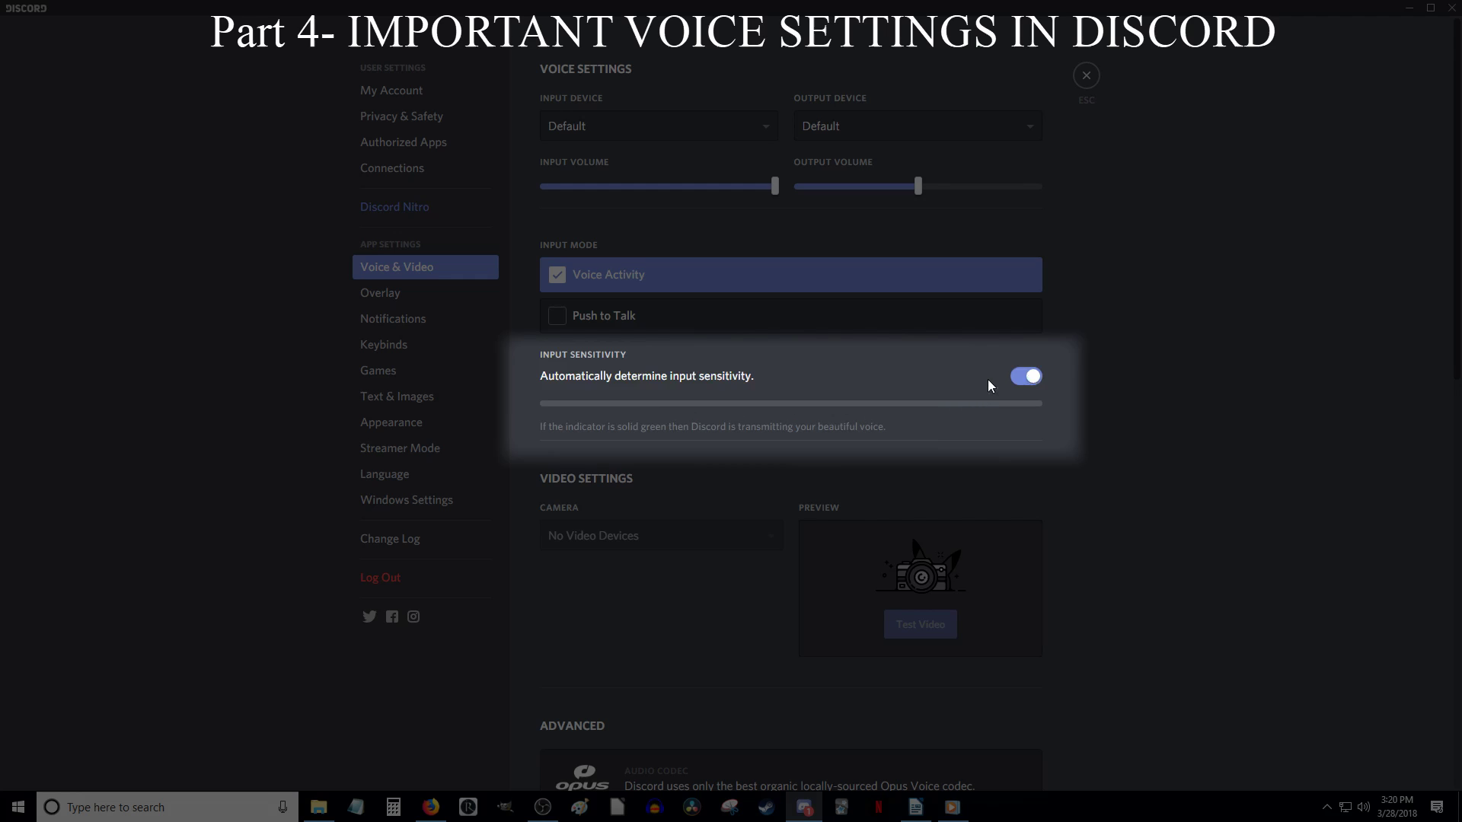
Turn off automatic input sensitivity and move the manual threshold from its default to a lower position
{"action": "left_click", "coordinate": [1025, 377]}
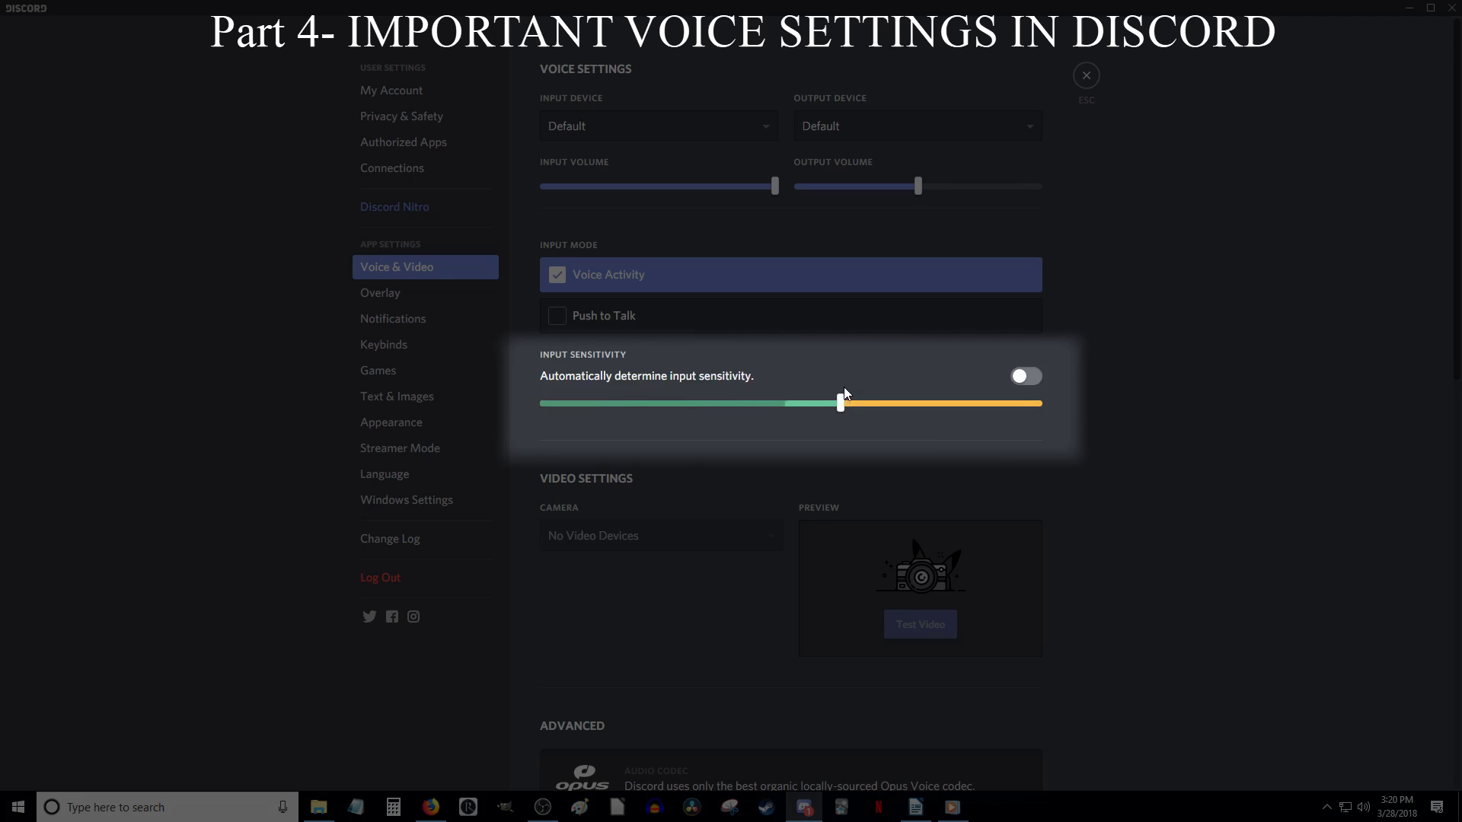
{"action": "mouse_move", "coordinate": [842, 395]}
{"action": "left_click_drag", "start_coordinate": [843, 396], "coordinate": [743, 397]}
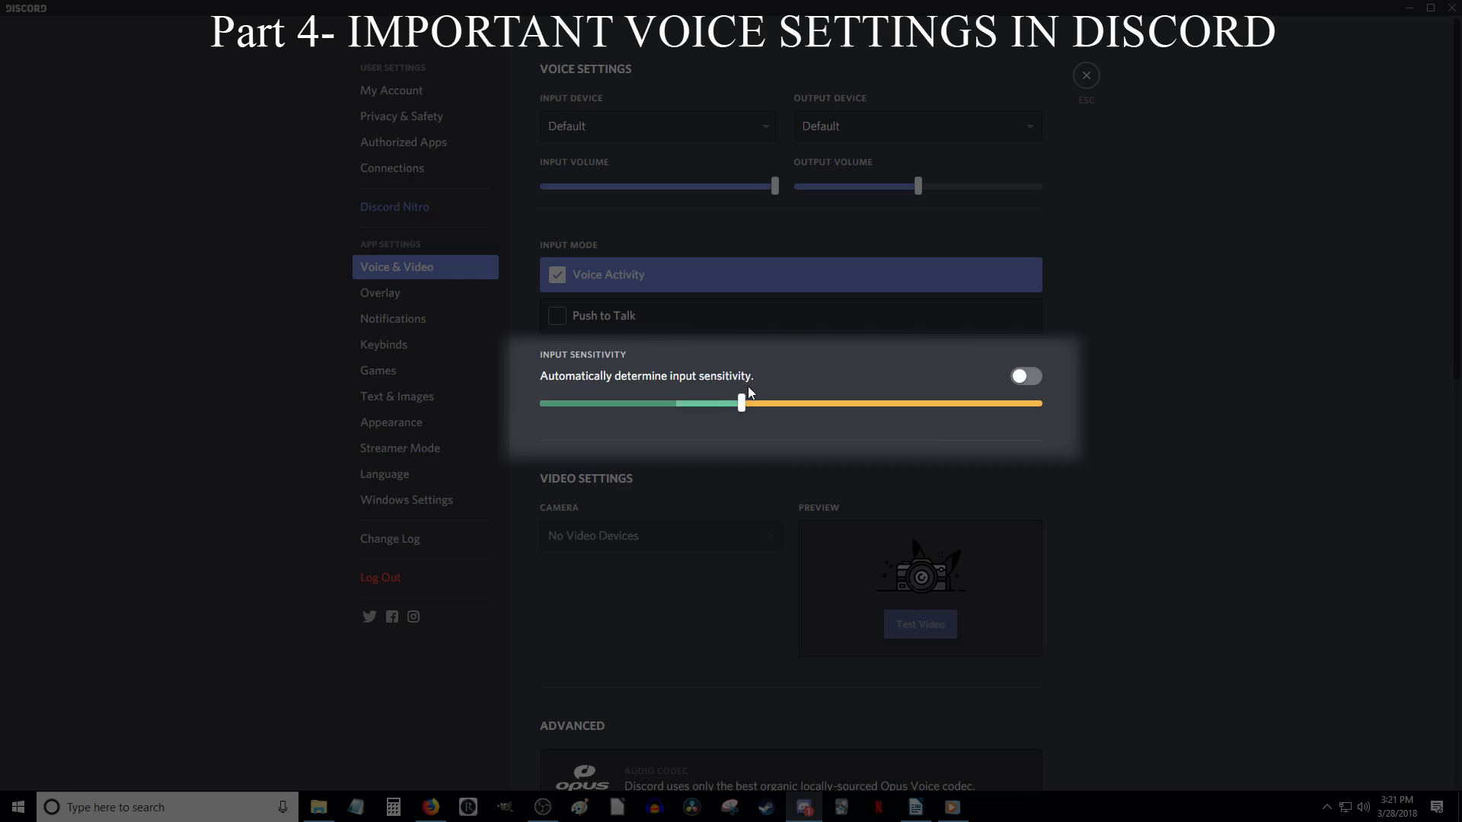
{"action": "mouse_move", "coordinate": [740, 400]}
Reset all voice settings to their defaults and confirm clearing local mutes and volumes
{"action": "scroll", "coordinate": [687, 575], "scroll_direction": "down", "scroll_amount": 1}
{"action": "scroll", "coordinate": [687, 576], "scroll_direction": "down", "scroll_amount": 10}
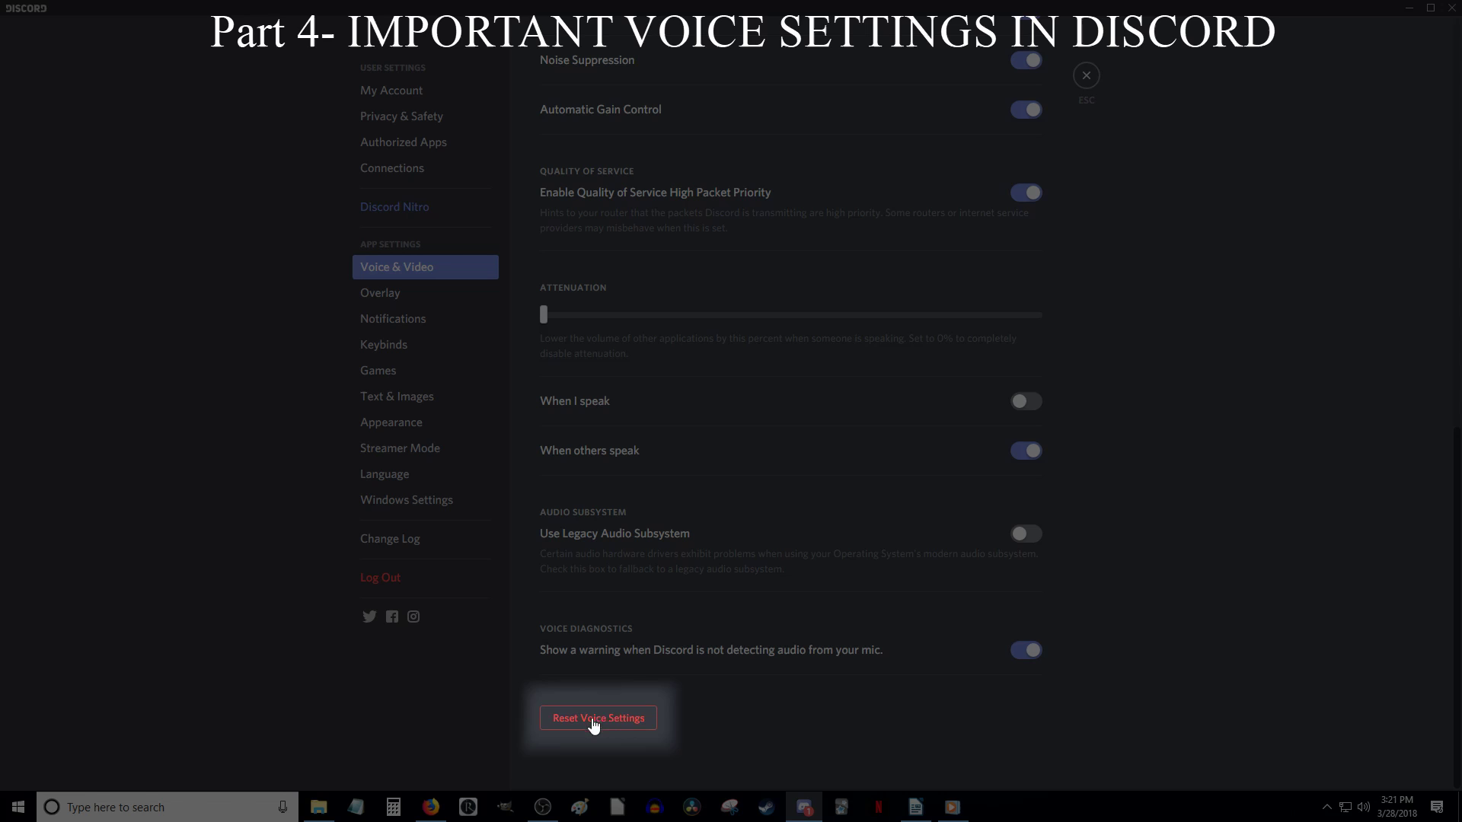
{"action": "left_click", "coordinate": [594, 723]}
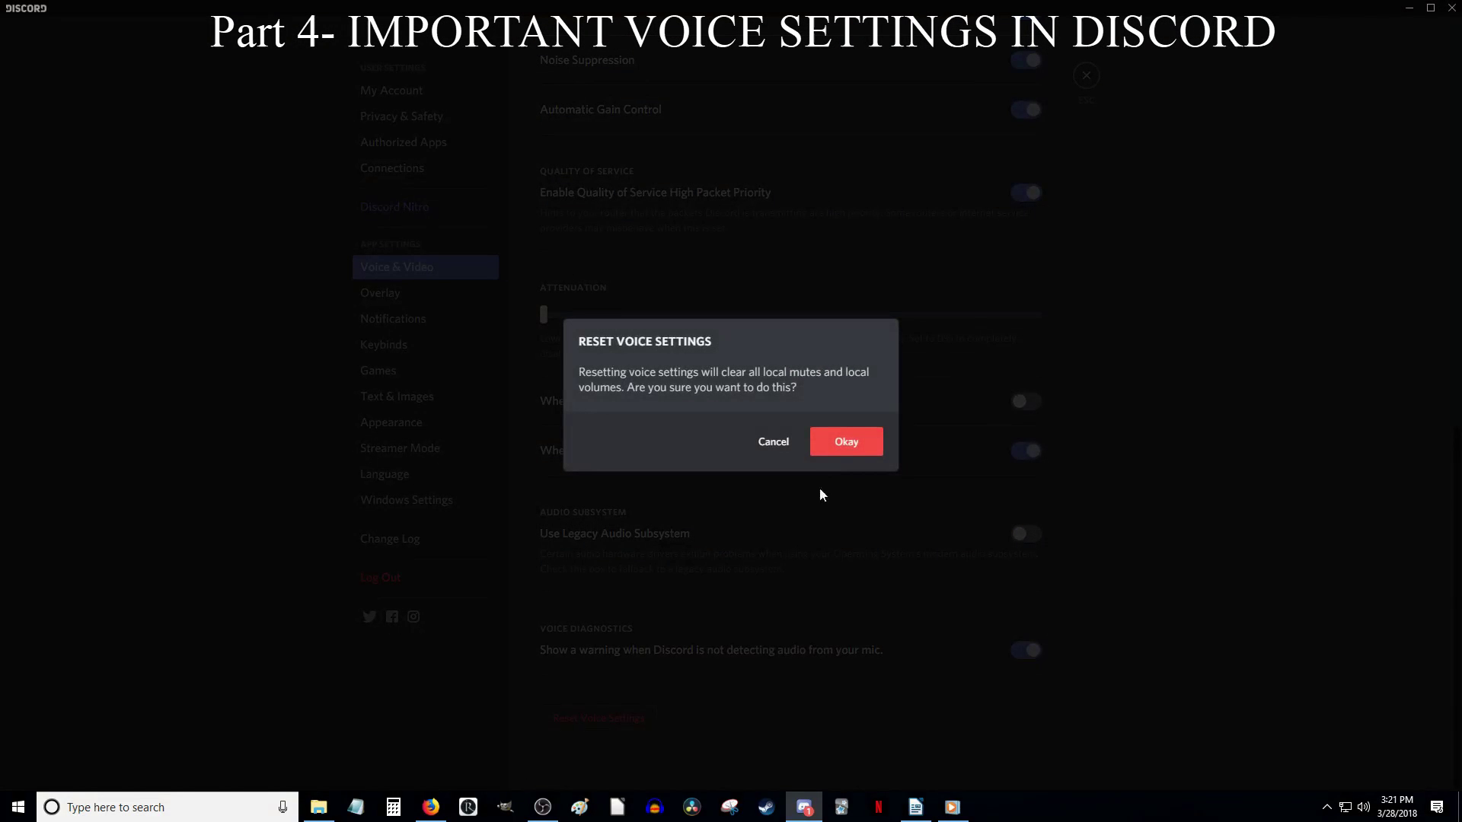
{"action": "left_click", "coordinate": [843, 441]}
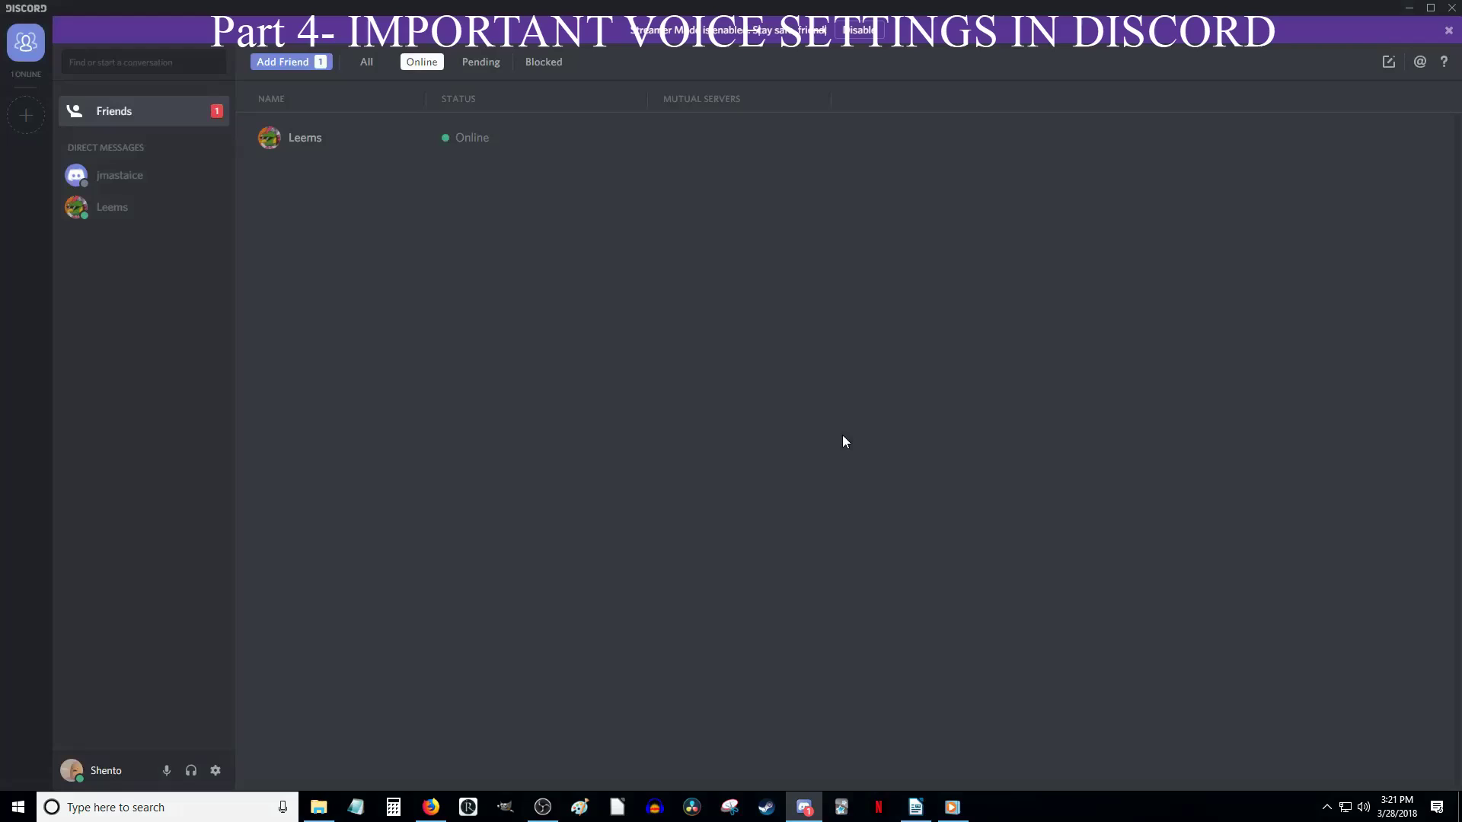
Reopen the Voice & Video settings and switch input sensitivity from automatic to manual
{"action": "left_click", "coordinate": [216, 771]}
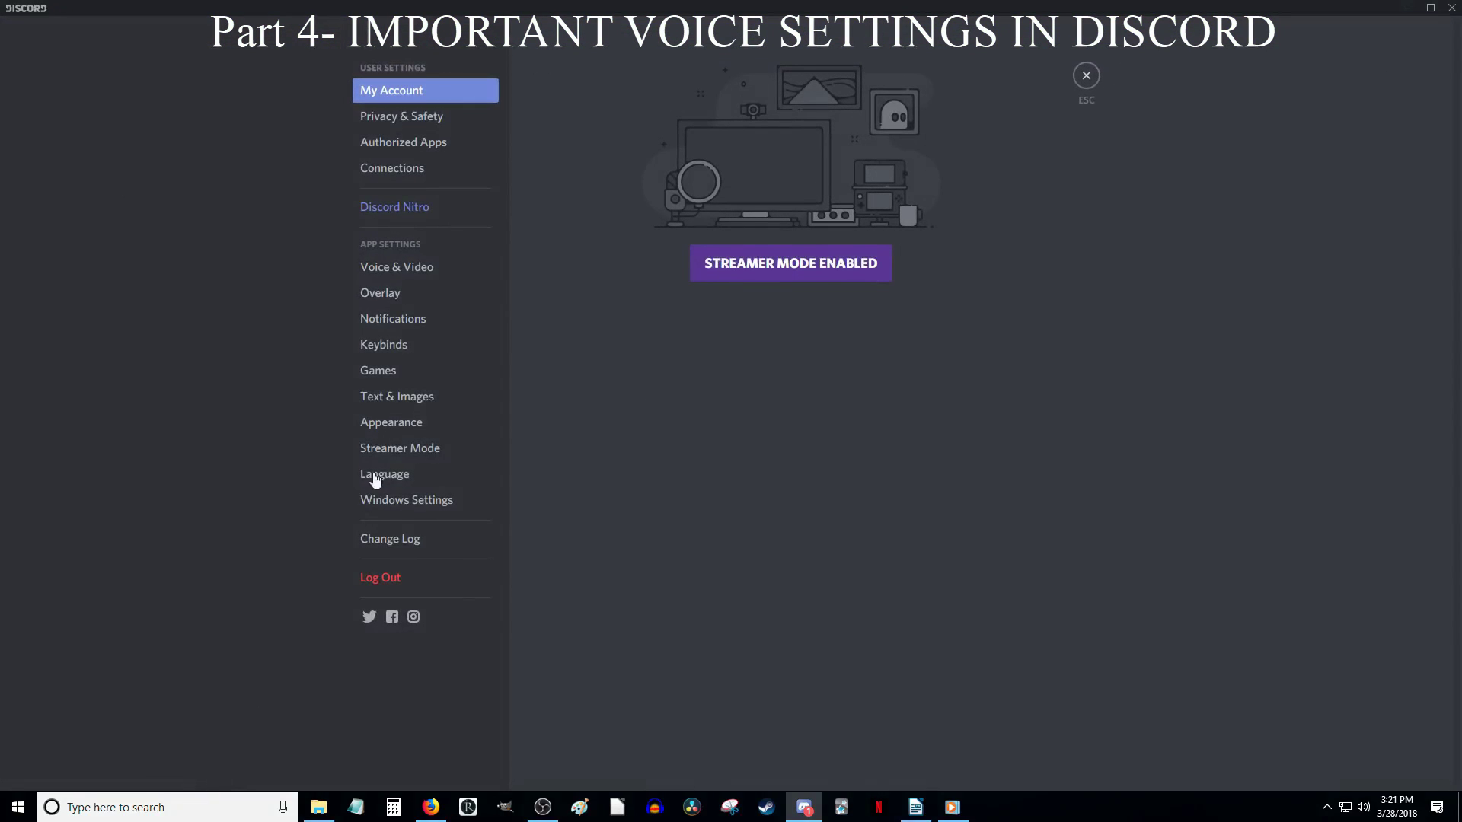
{"action": "left_click", "coordinate": [414, 268]}
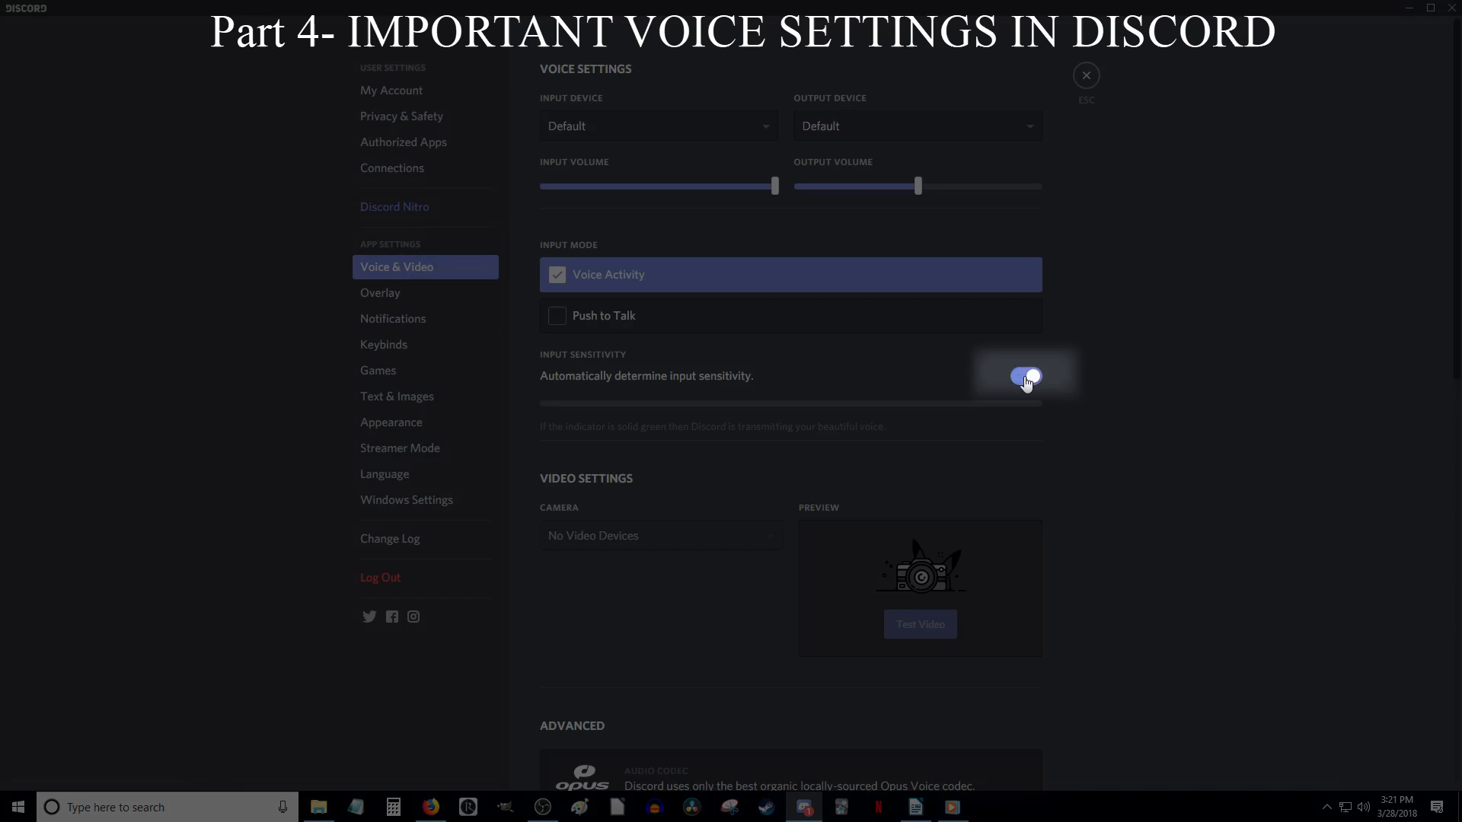
{"action": "left_click", "coordinate": [1026, 378]}
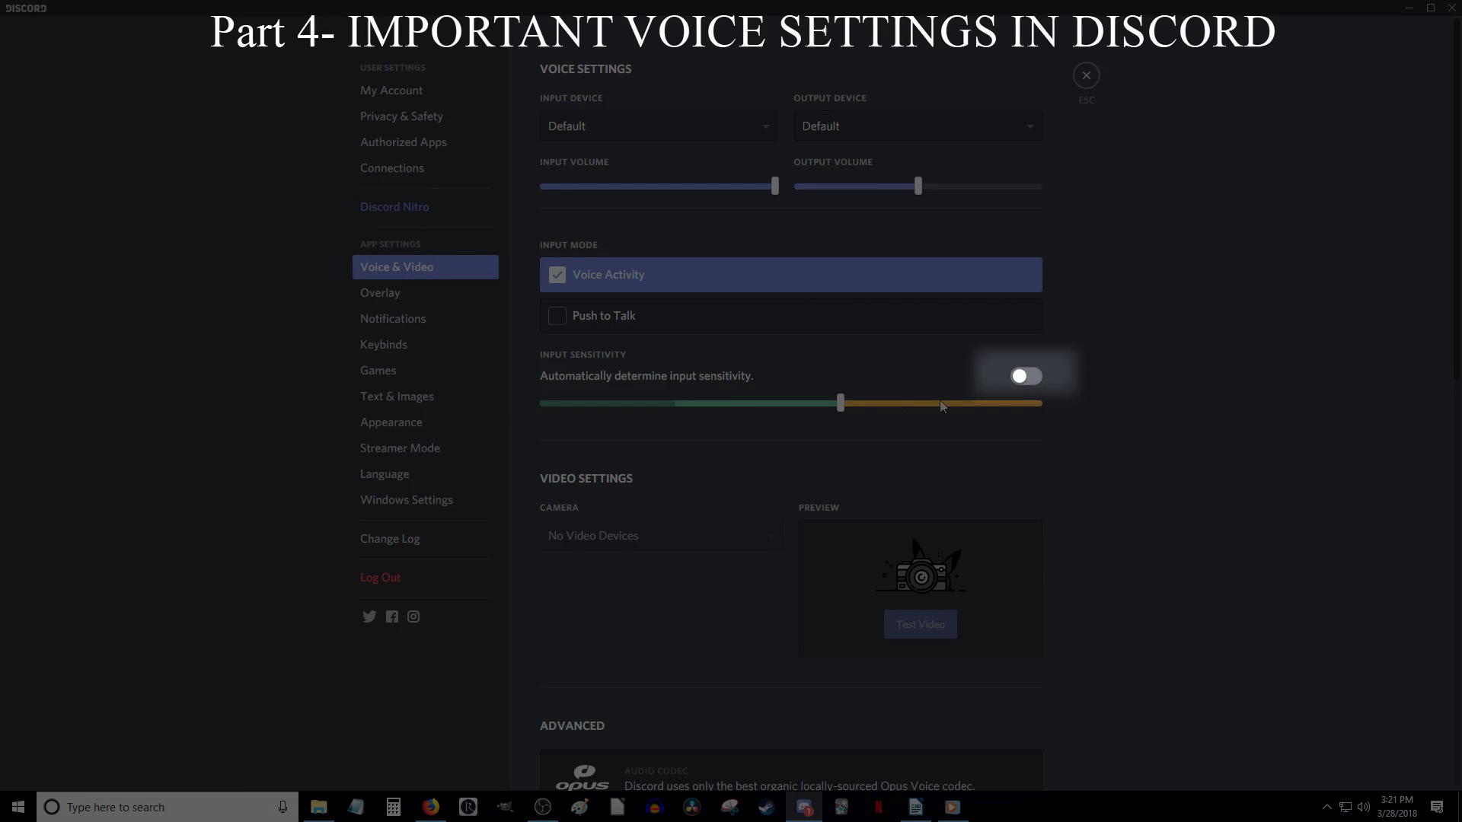